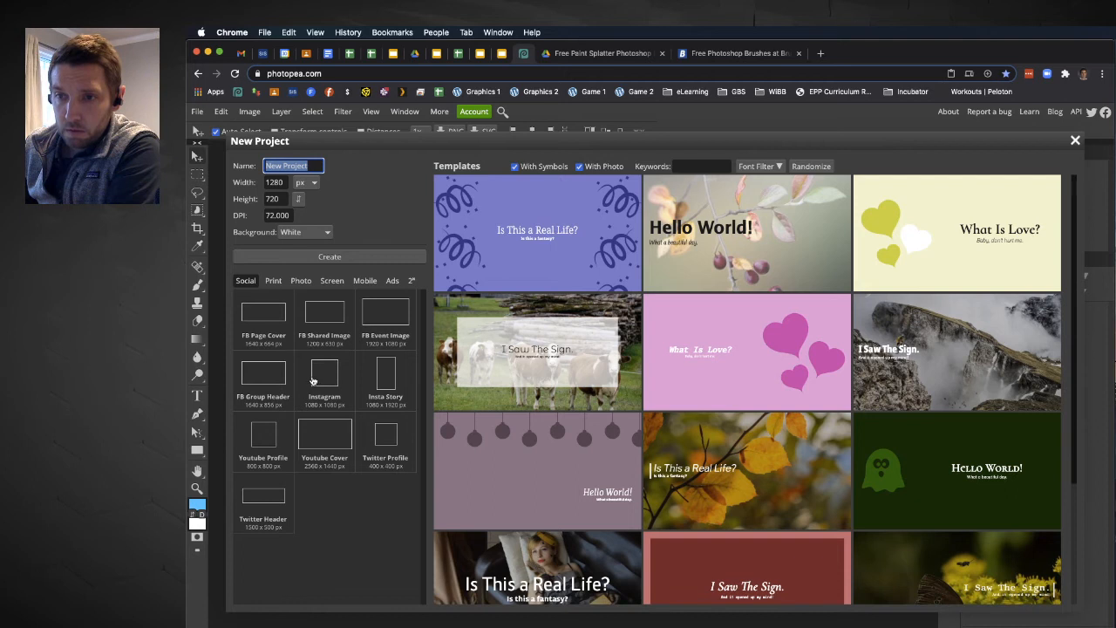
Create a 1080 × 1080 px project from the Instagram preset with a white background and add an empty layer.
left_click(313, 380)
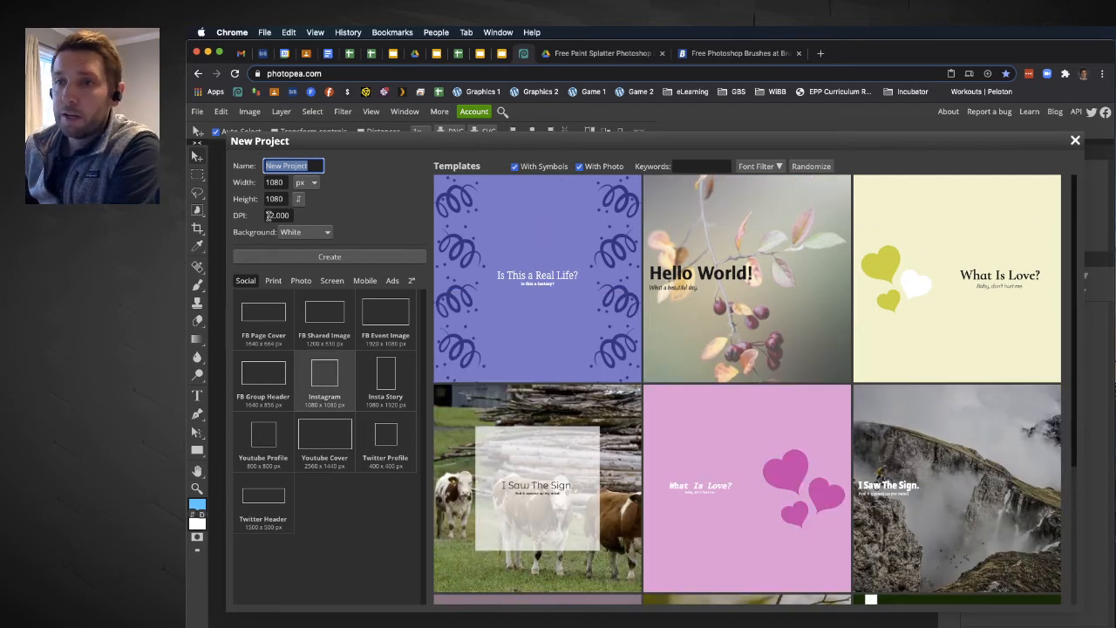
left_click(336, 258)
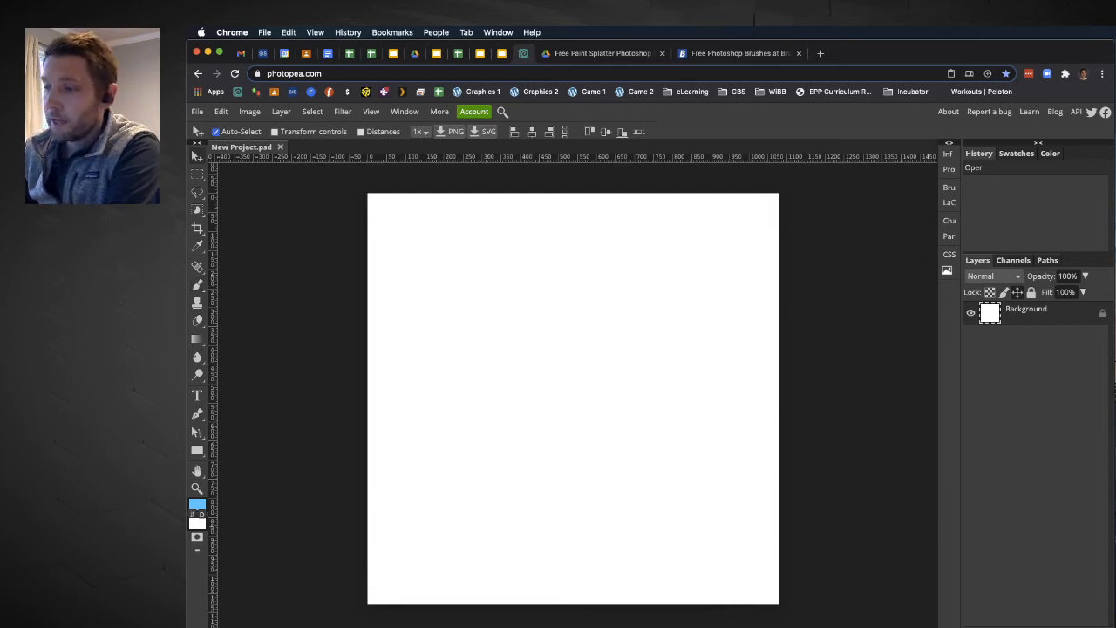
left_click(1090, 626)
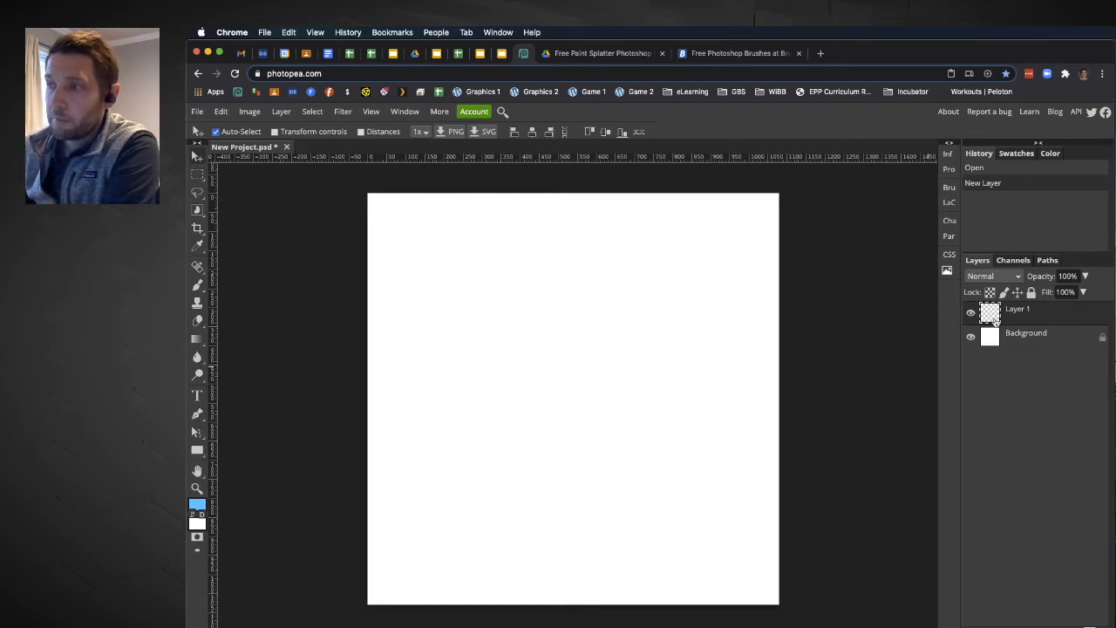
Activate the Brush tool with its brush settings open and reset the colours to default black and white.
left_click(949, 188)
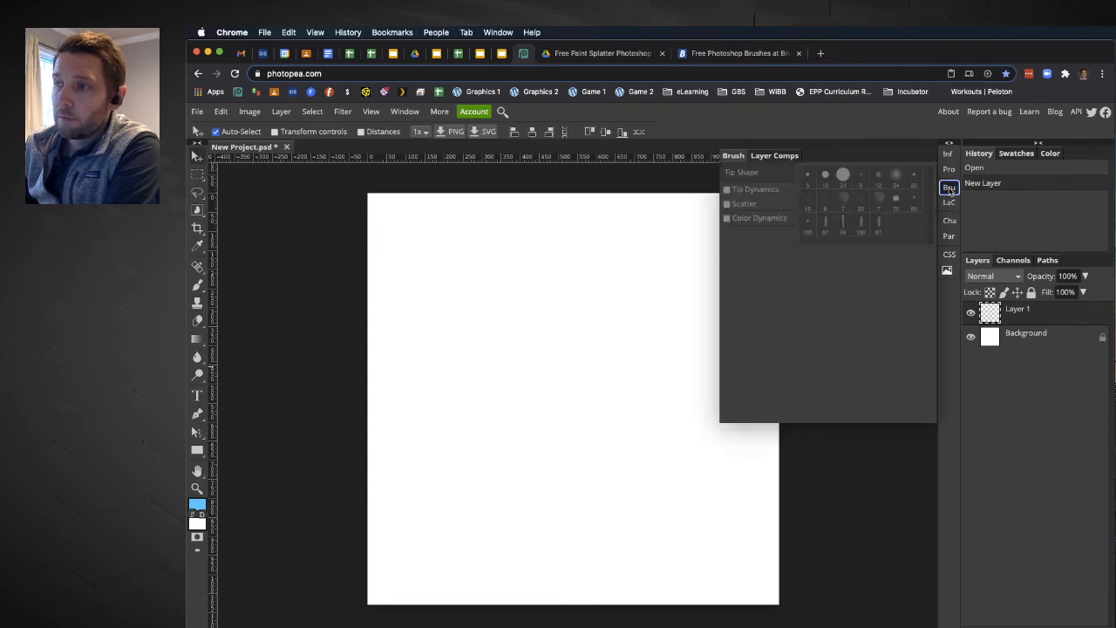
left_click(198, 286)
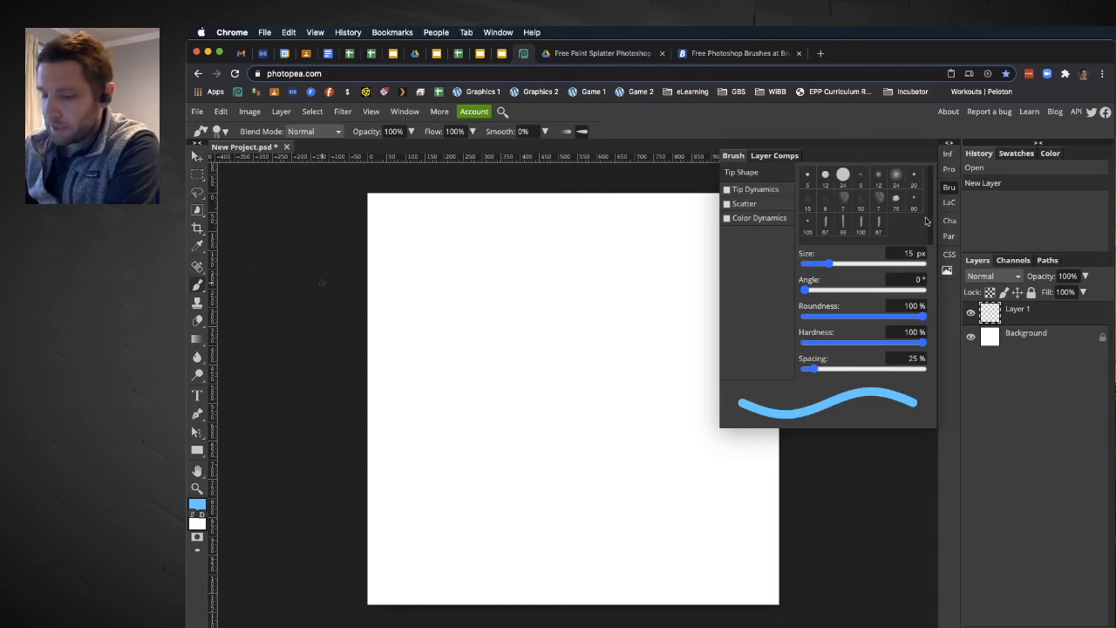
key("d")
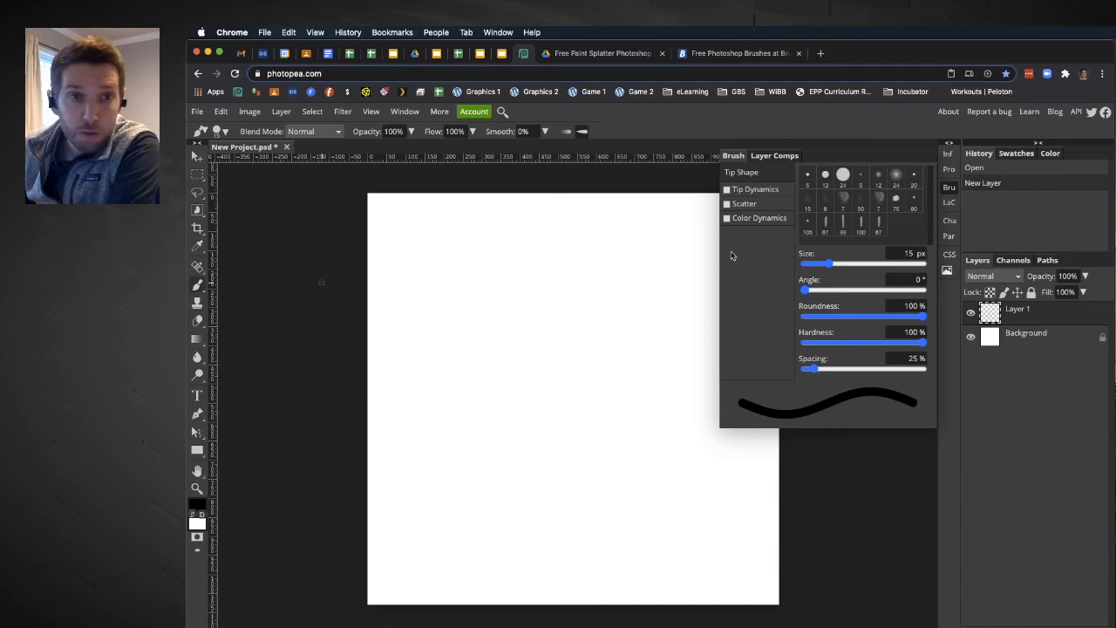
Load the brush file "Free Paint Splatter Photoshop Brushes 3.abr" from the Desktop and keep it for future sessions.
left_click(198, 113)
left_click(220, 152)
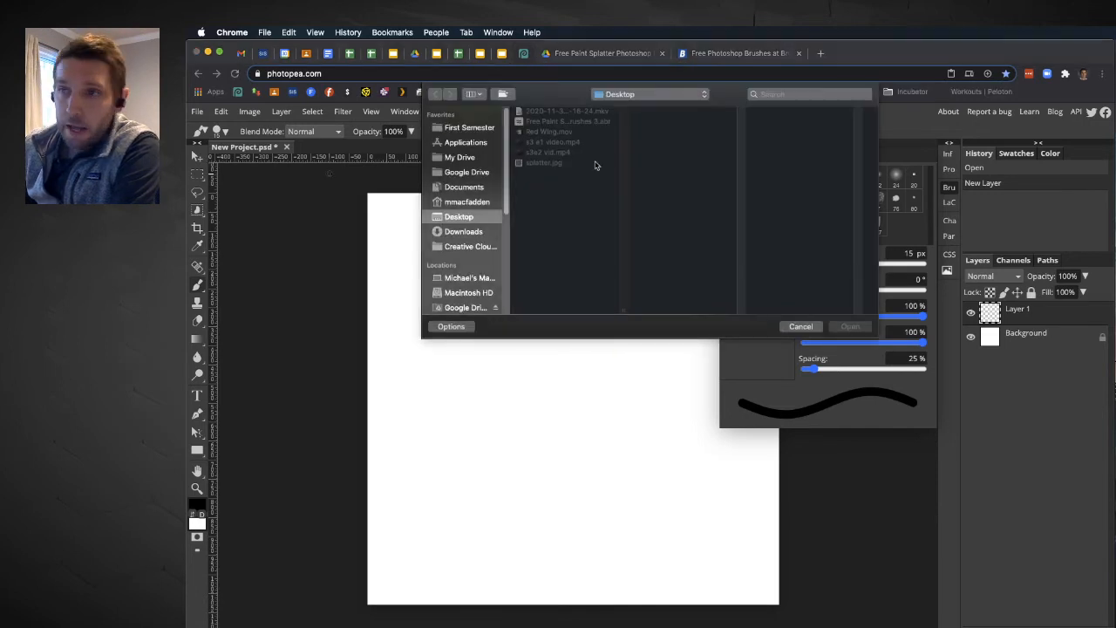
left_click(557, 122)
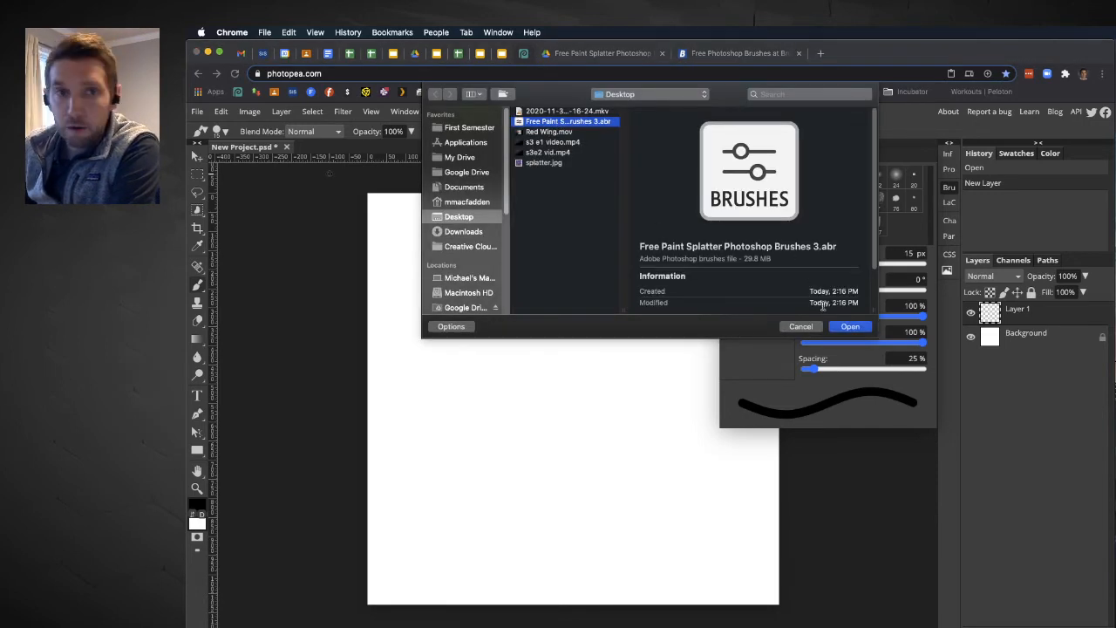
left_click(844, 326)
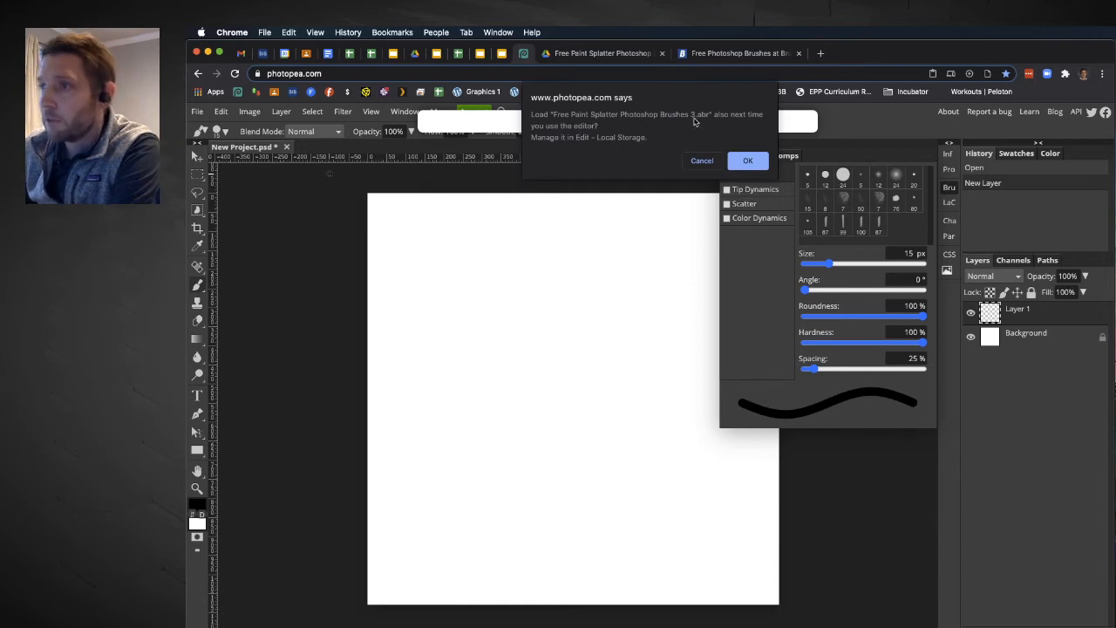
left_click(747, 162)
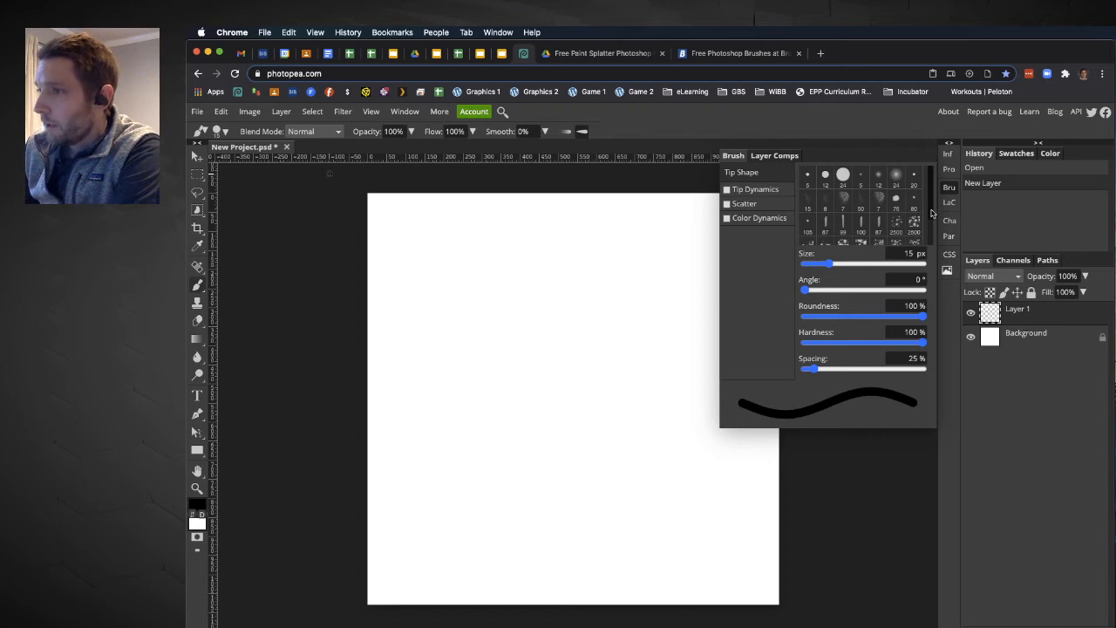
scroll(931, 227, "down", 1)
scroll(932, 234, "down", 2)
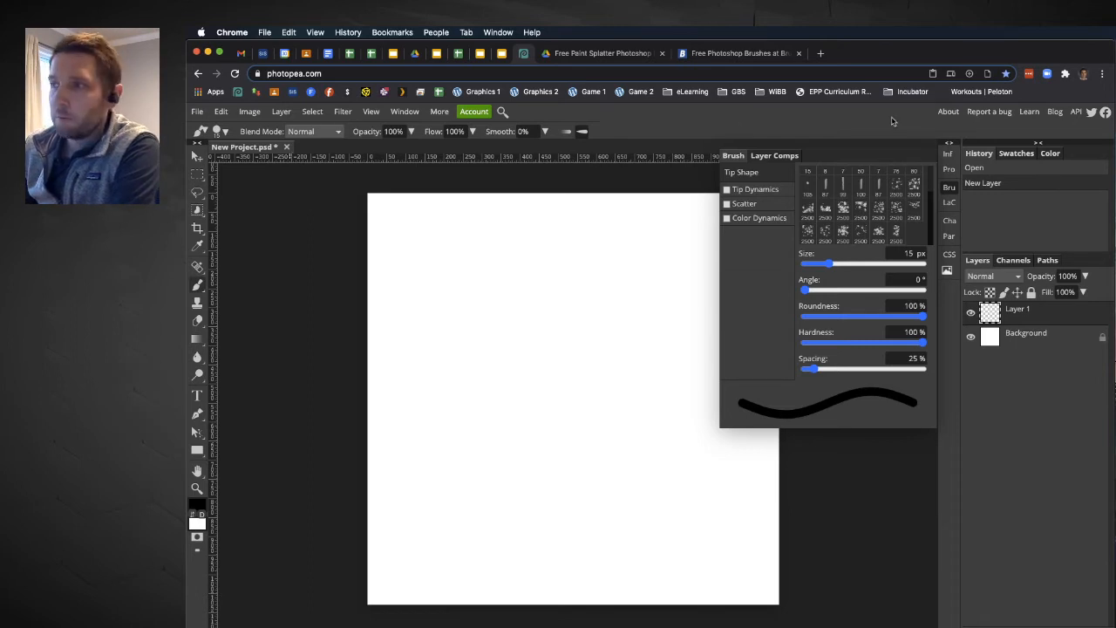
Check the files saved in Local Storage that load at every start.
left_click(221, 112)
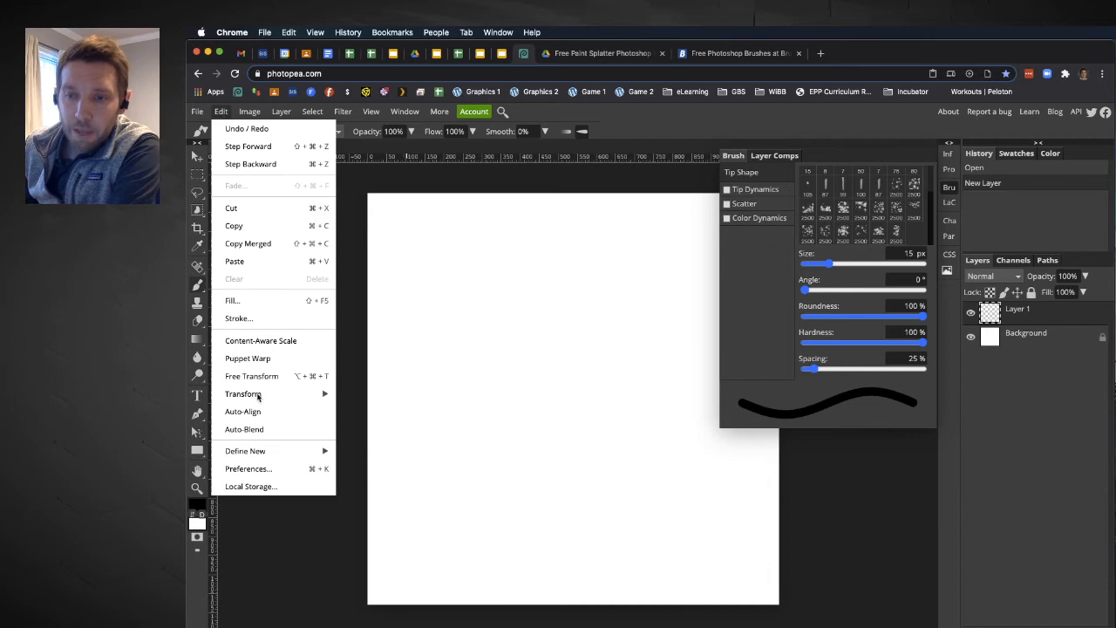
left_click(262, 486)
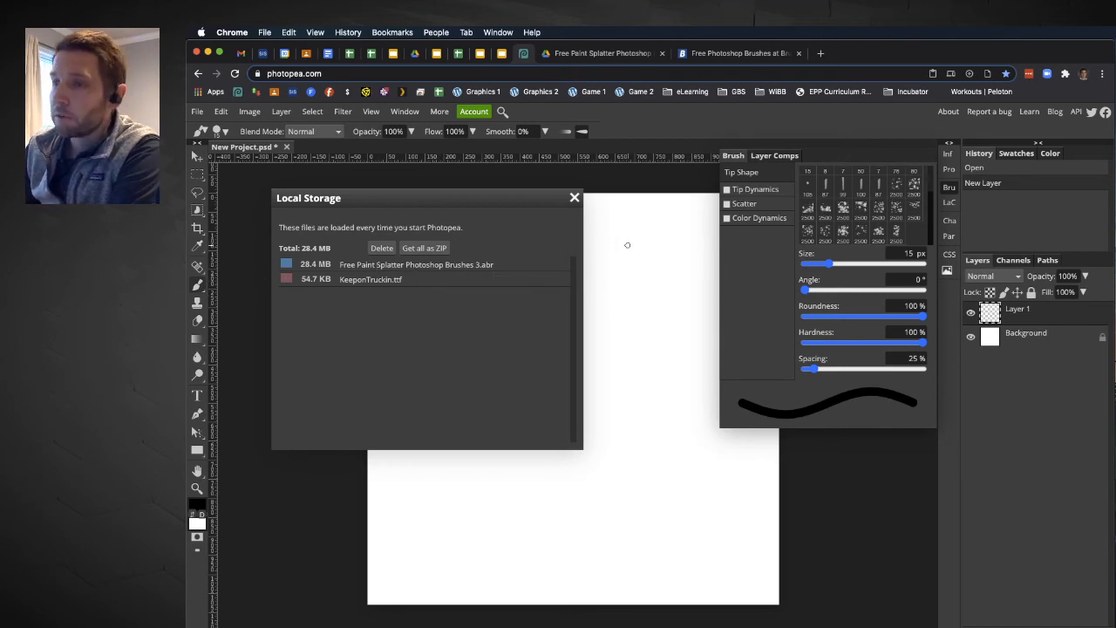
left_click(574, 199)
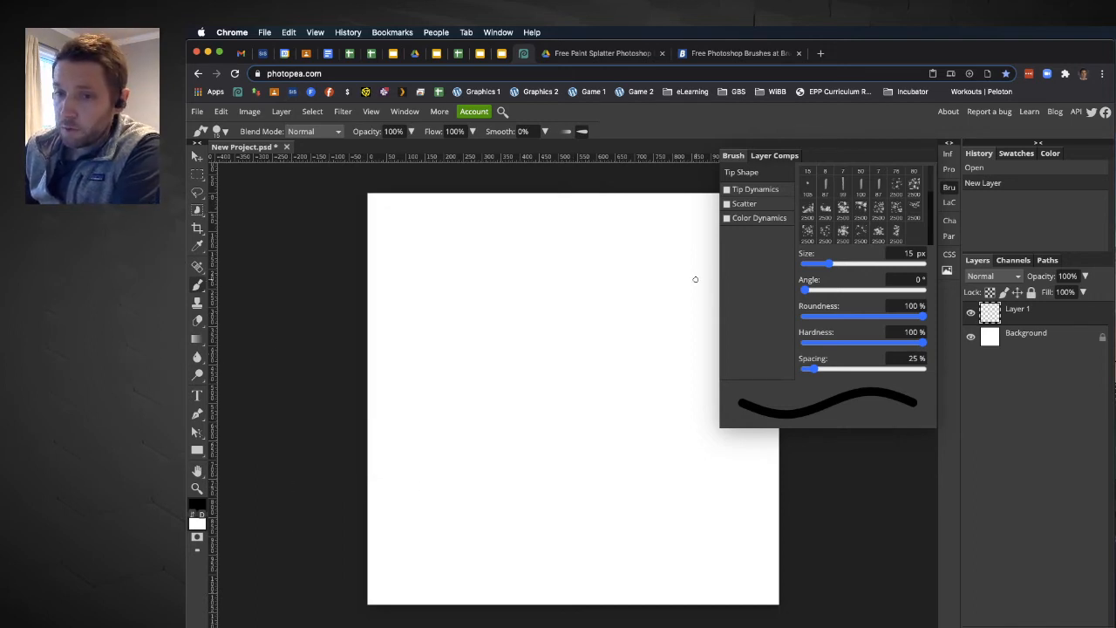
Set the foreground colour to dark blue, hex 0c0b42.
left_click(198, 505)
left_click(431, 244)
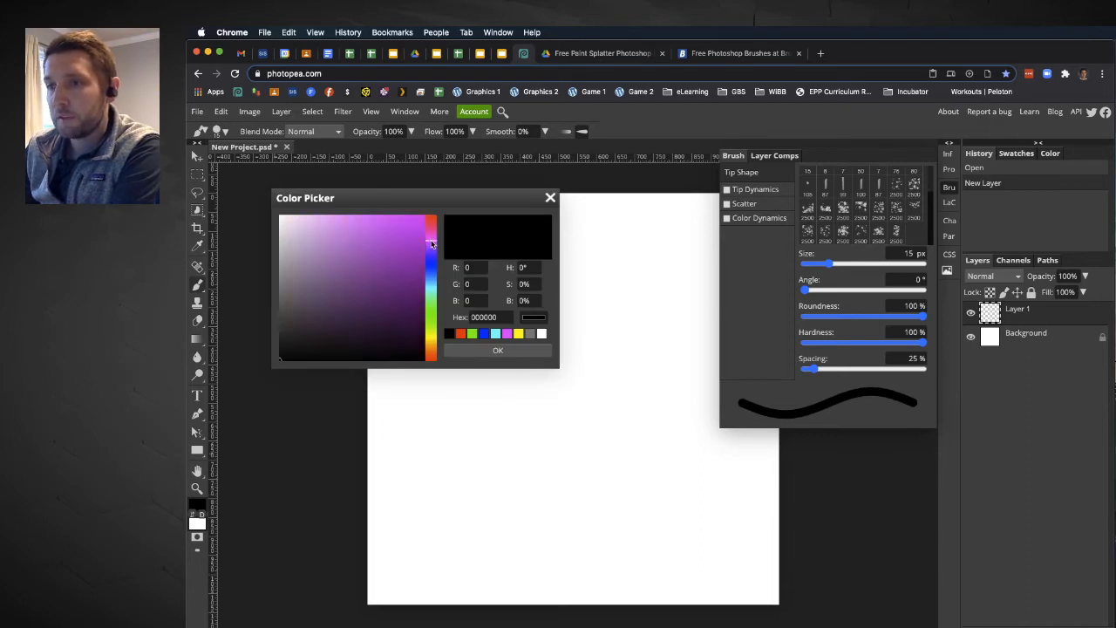
left_click(421, 238)
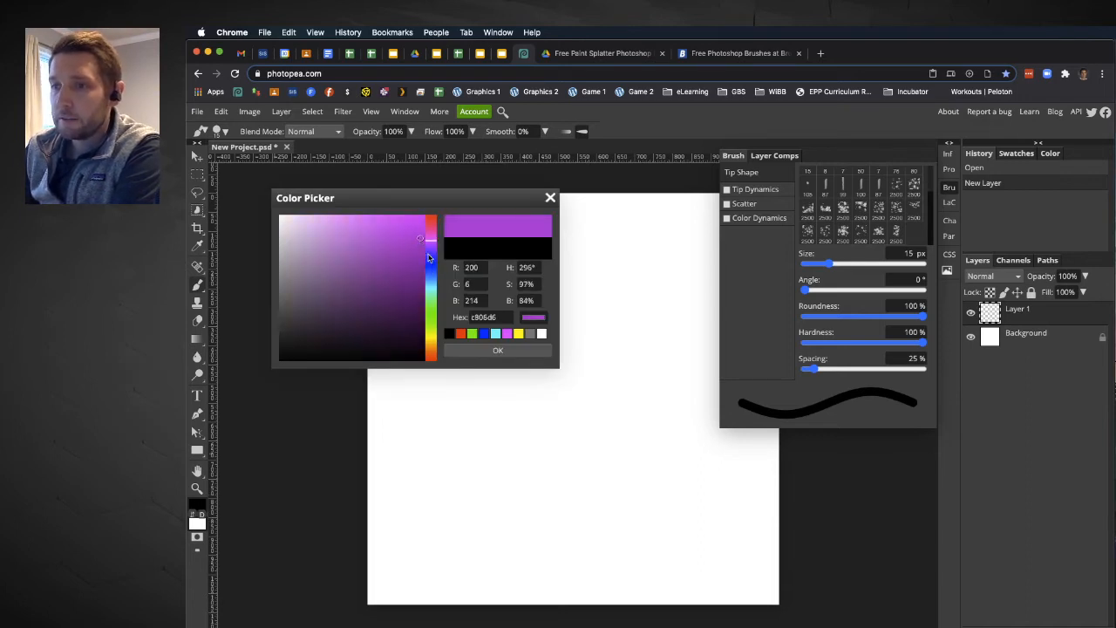
left_click(431, 256)
left_click(413, 285)
left_click(387, 295)
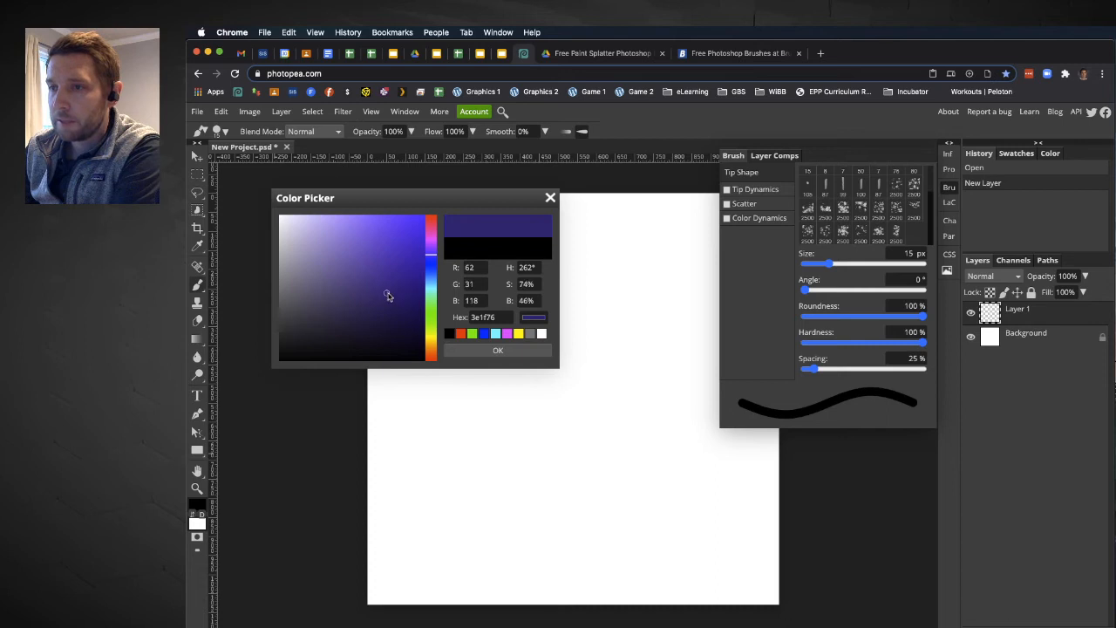
left_click(417, 308)
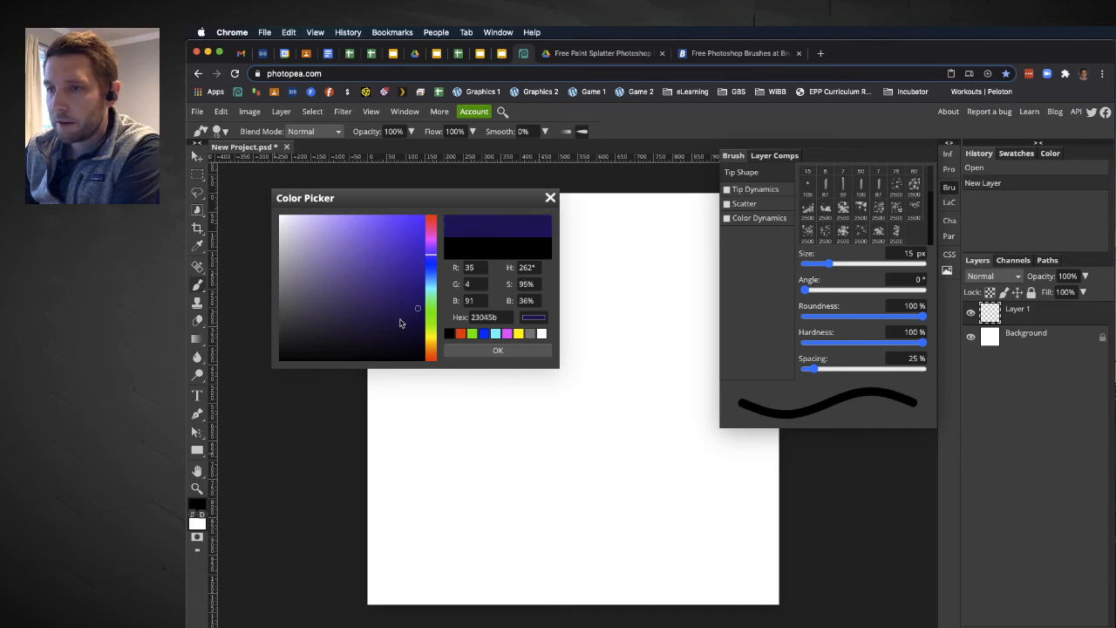
left_click_drag(400, 322, 400, 325)
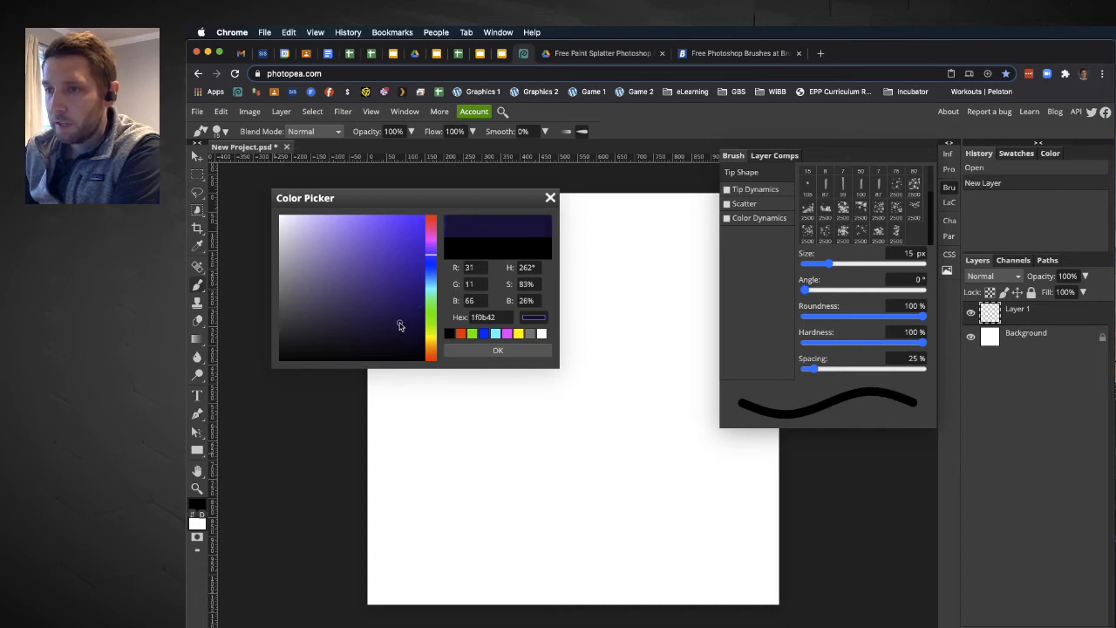
left_click(434, 263)
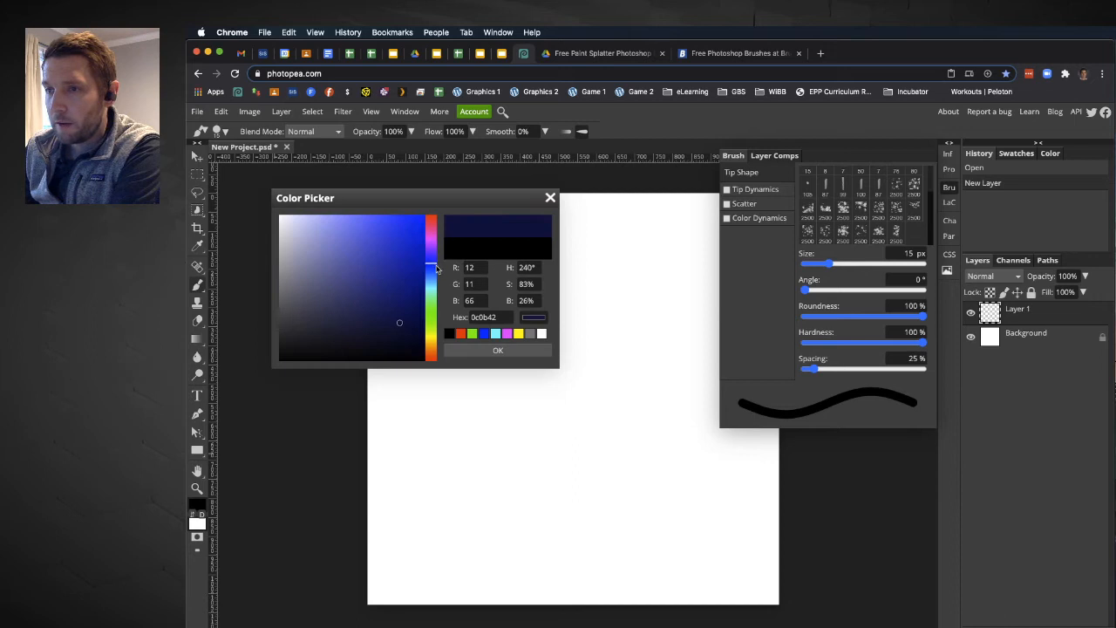
left_click(522, 351)
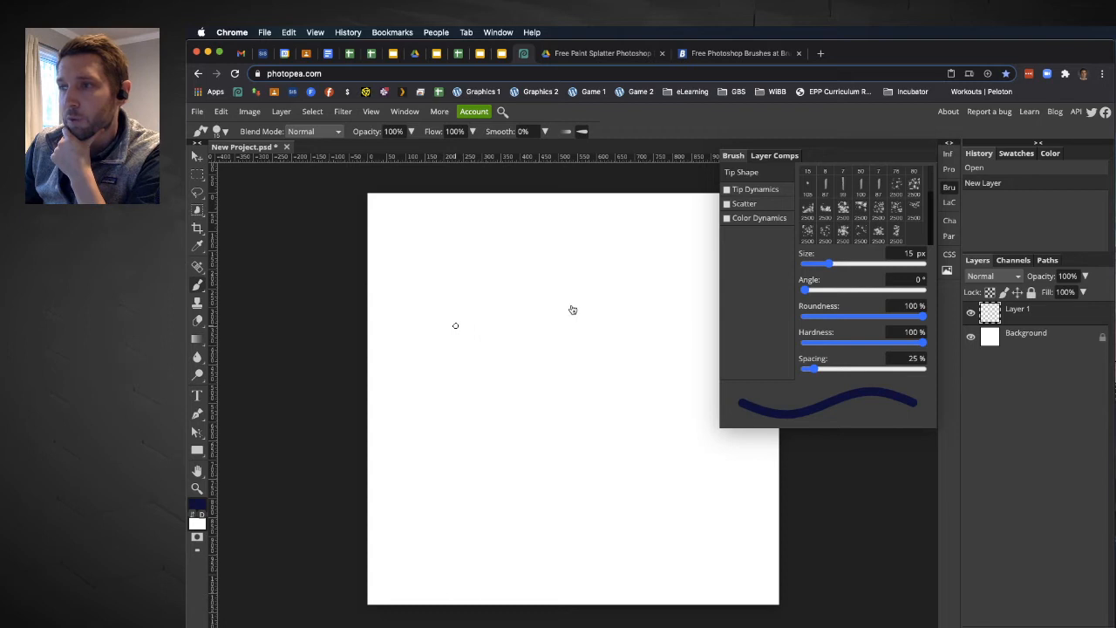
Stamp two dark blue splatters near the canvas centre using the imported paint splatter brushes at 2500 px.
left_click(914, 184)
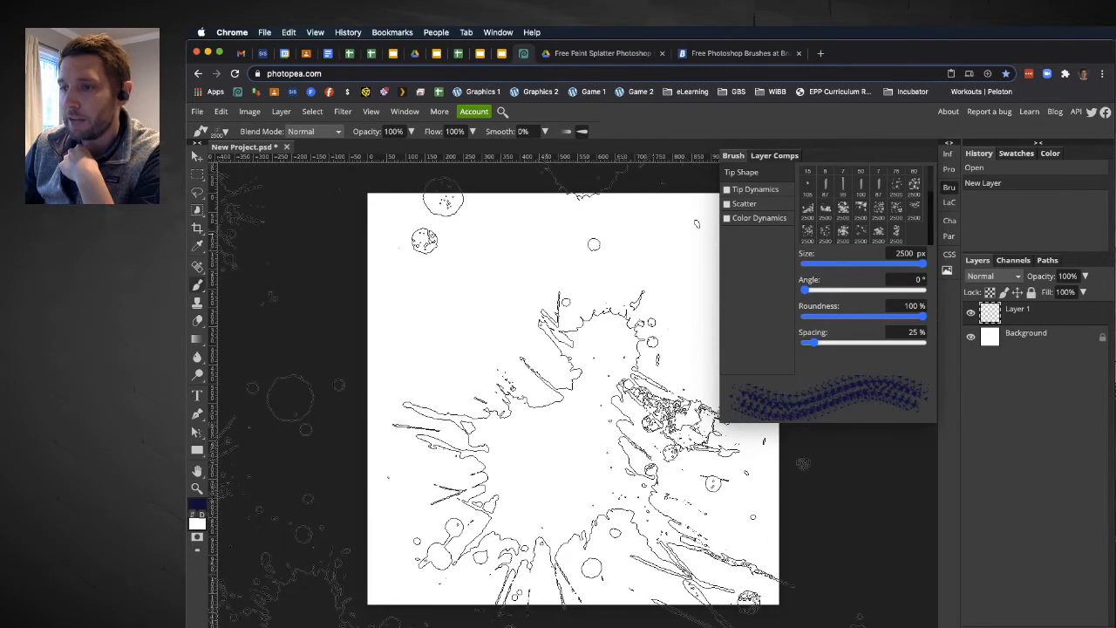
left_click(571, 401)
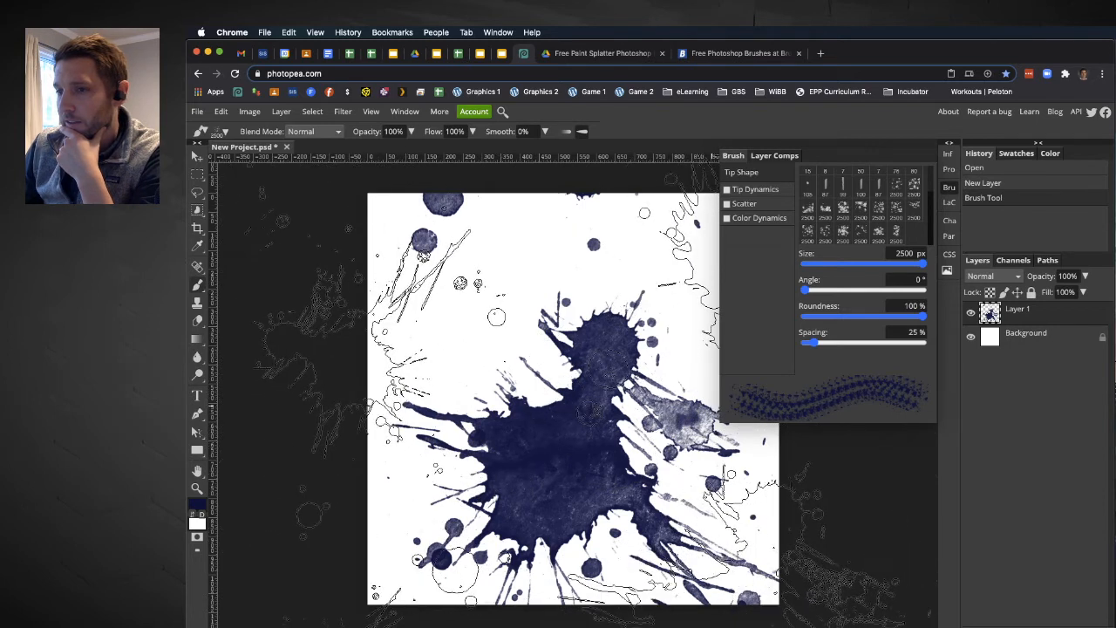
left_click(572, 392)
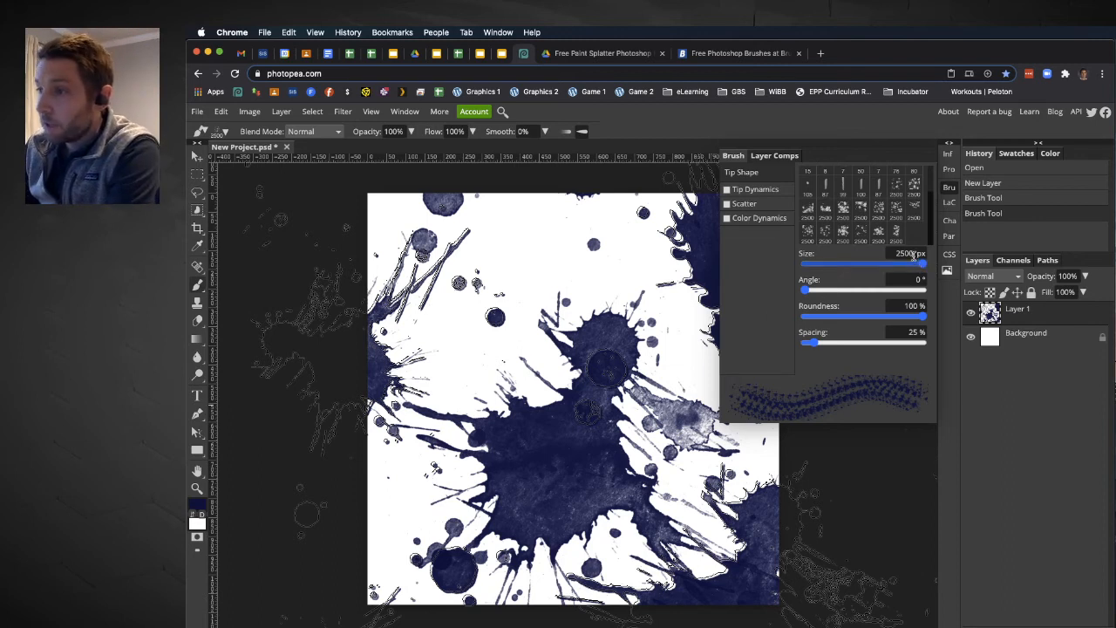
Set the splatter brush size to 1500 px and stamp another dark blue splatter near the canvas centre.
left_click_drag(906, 253, 885, 250)
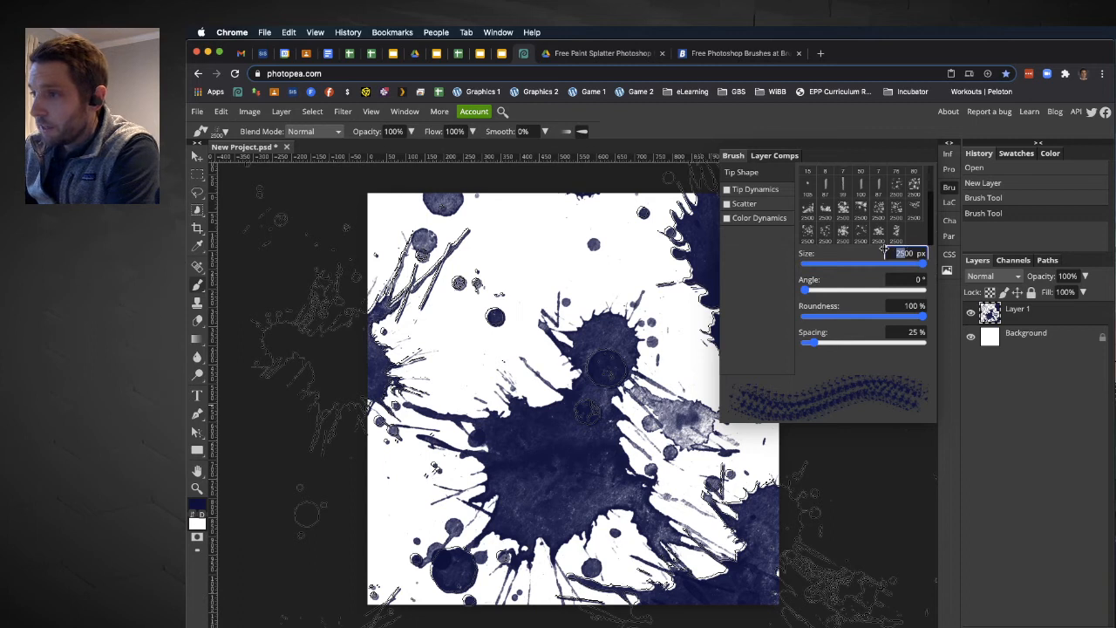
type("15")
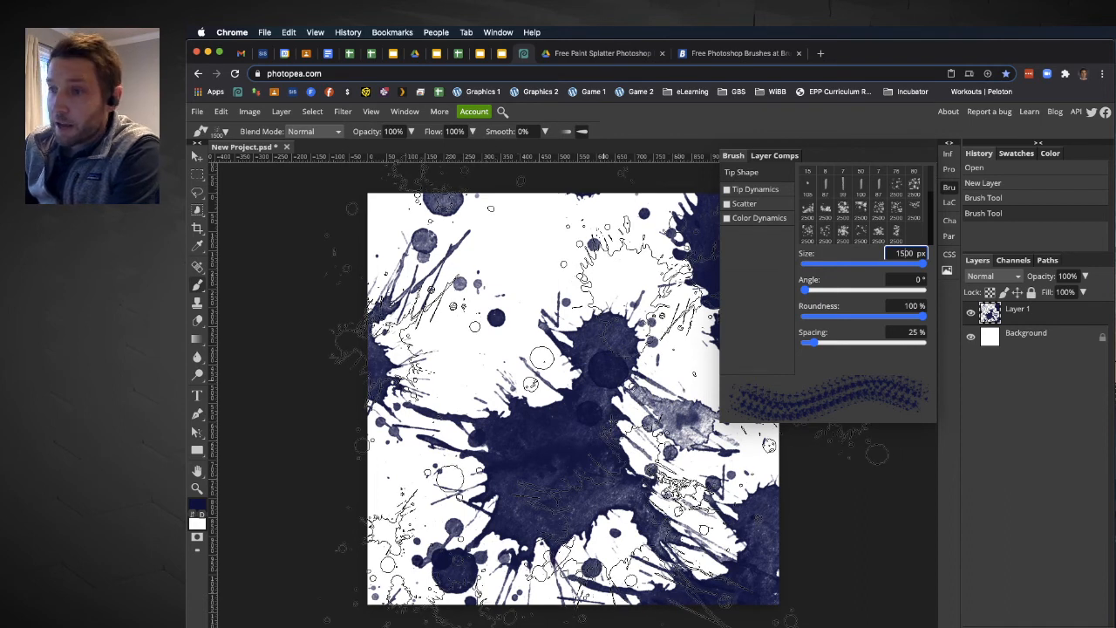
left_click(611, 409)
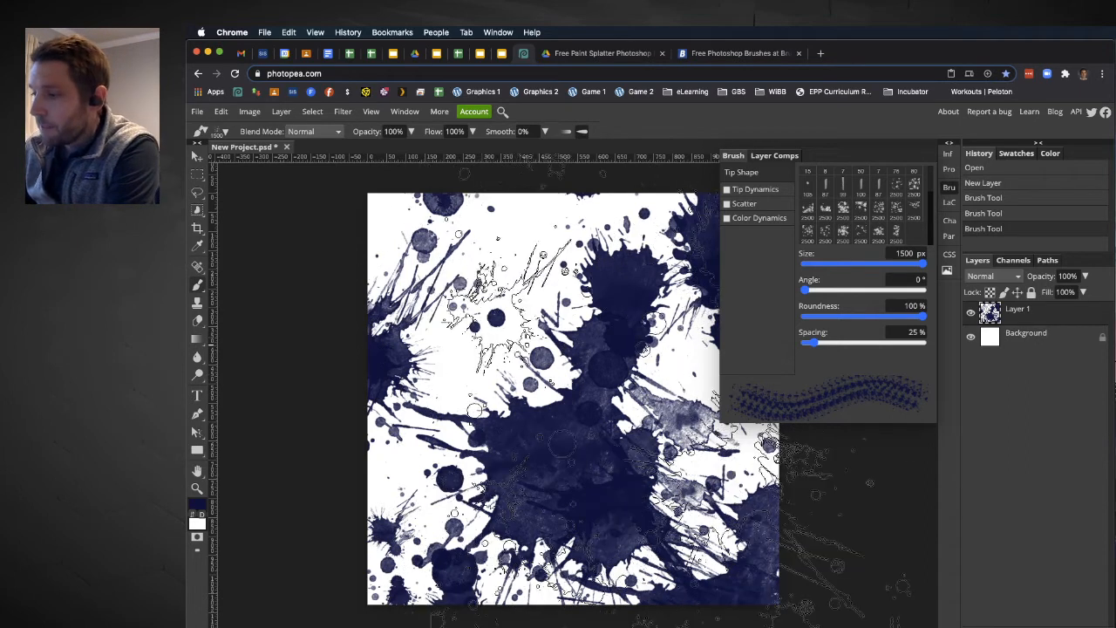
Add a new layer and prepare a different 2500 px splatter brush with the foreground colour set to purple, hex dc01f7.
left_click(1090, 625)
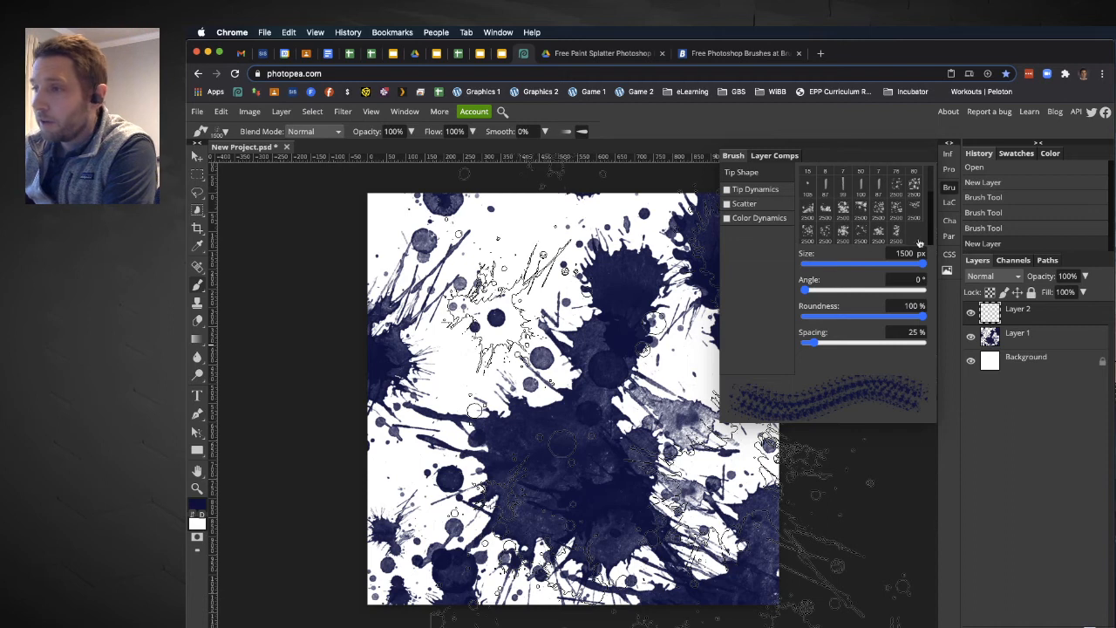
left_click(833, 233)
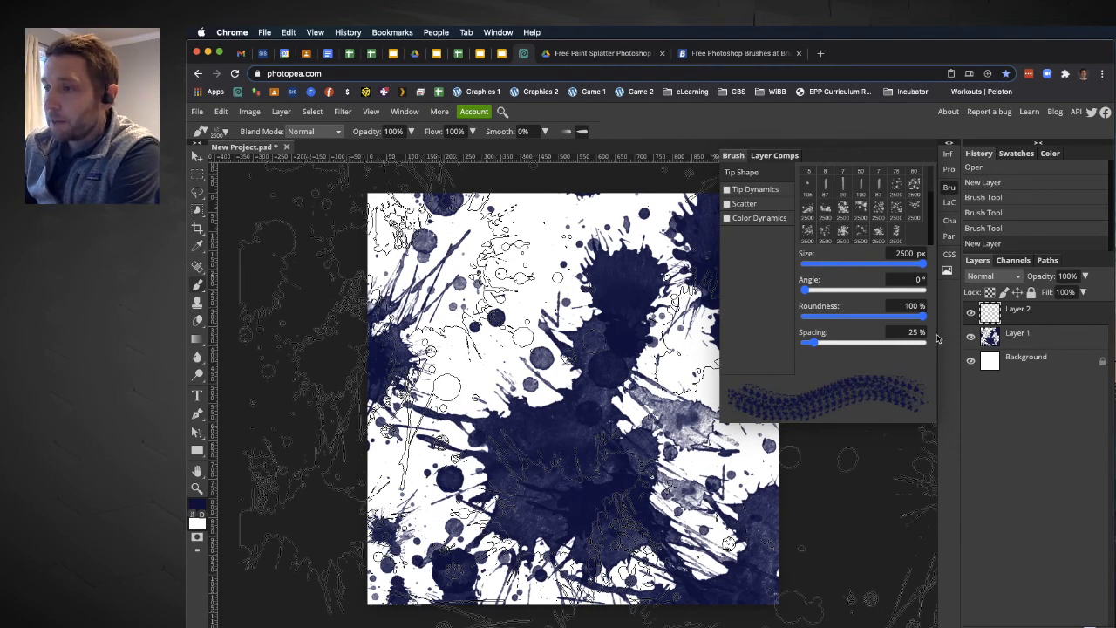
left_click(199, 507)
left_click(431, 239)
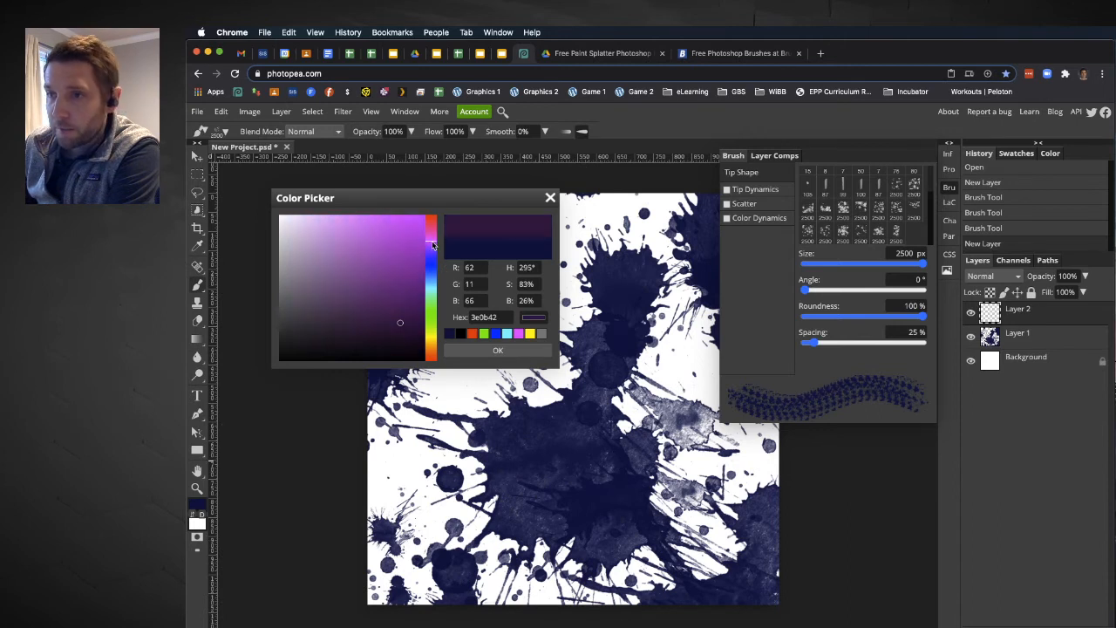
left_click(424, 219)
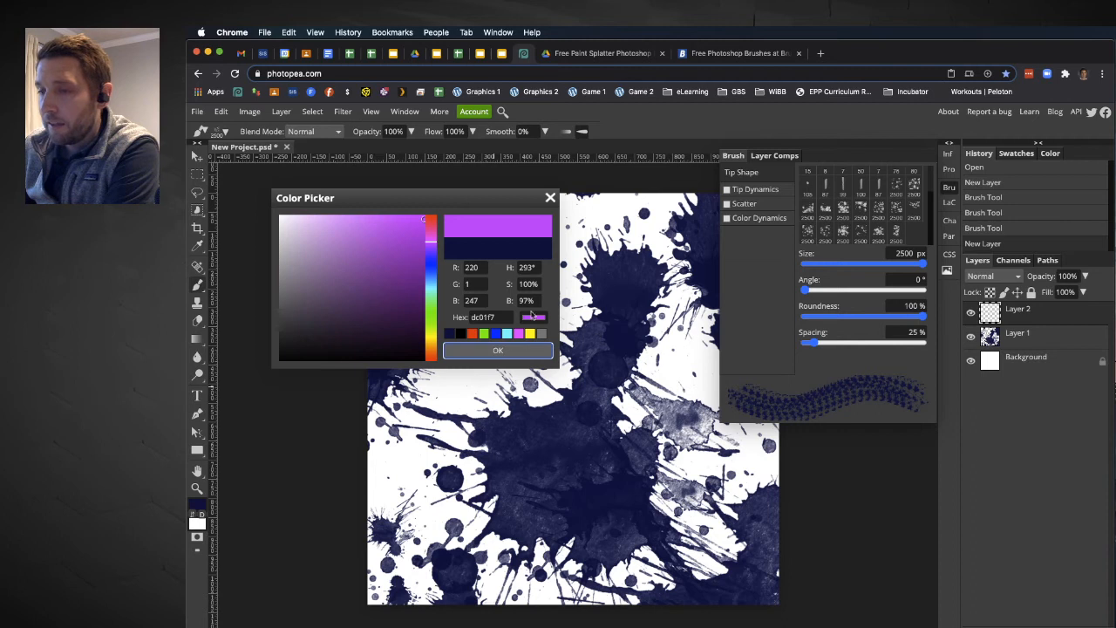
left_click(498, 350)
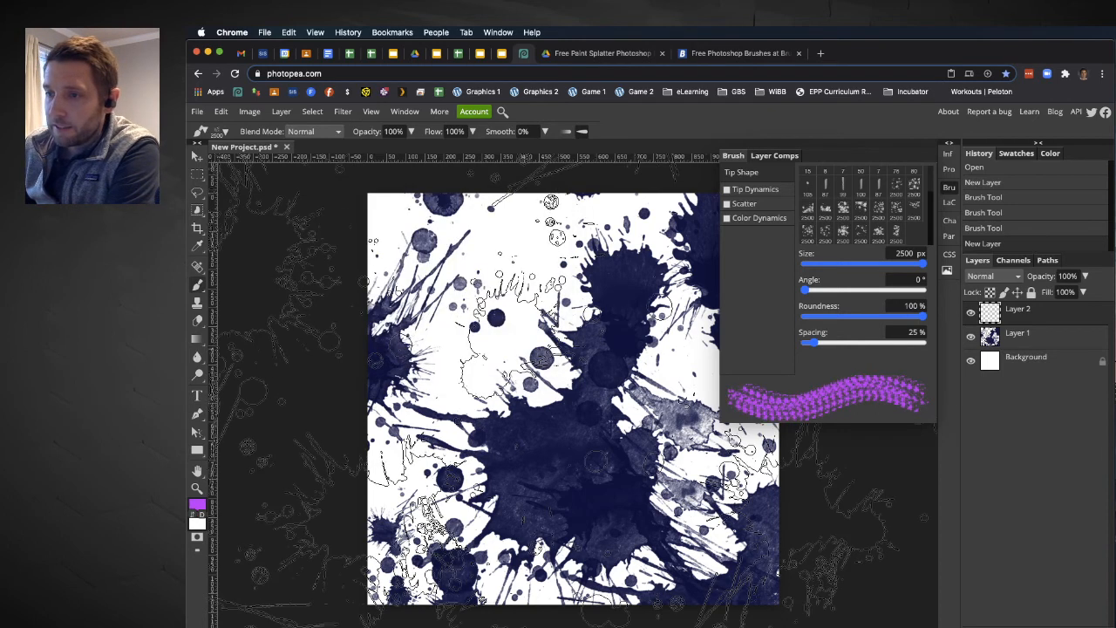
Stamp a purple splatter across the canvas on Layer 2, try a second splatter and undo that second one.
left_click(515, 366)
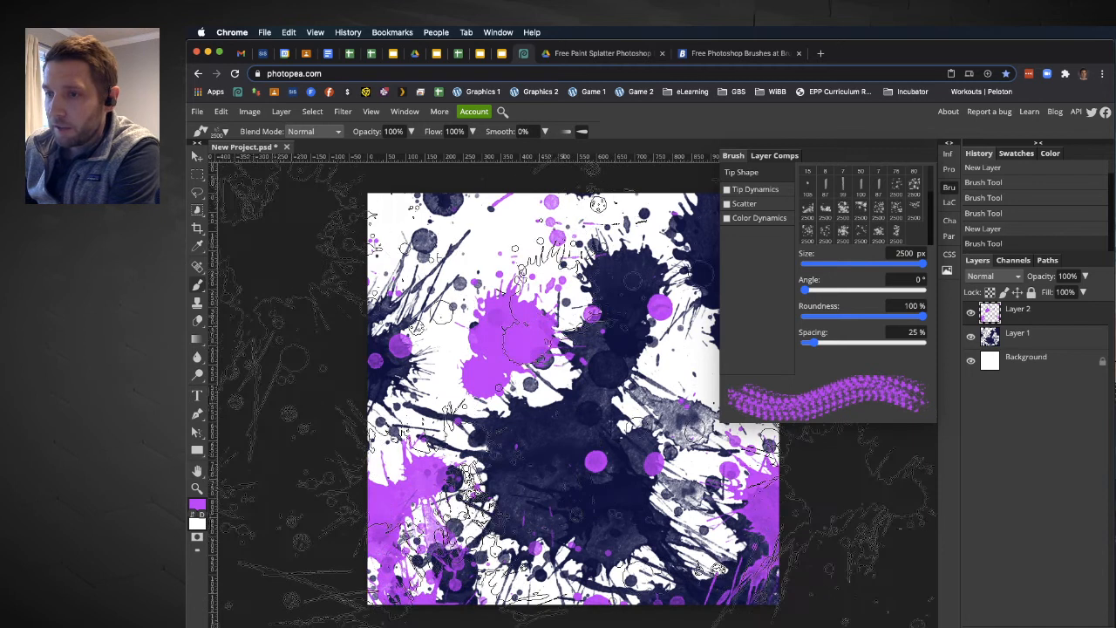
left_click(524, 271)
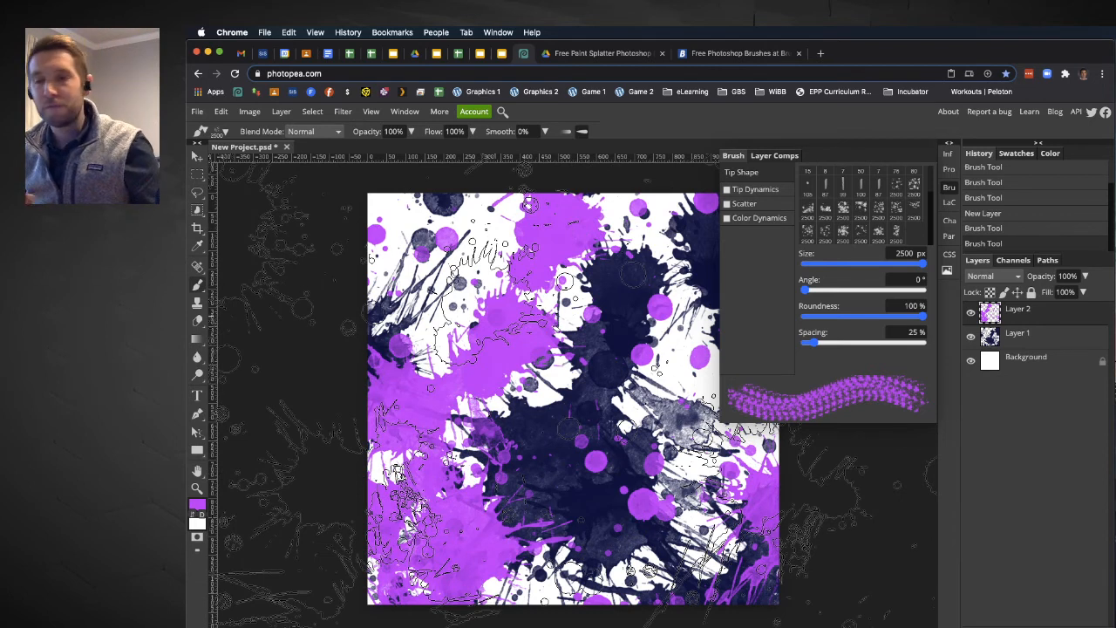
key("super+z")
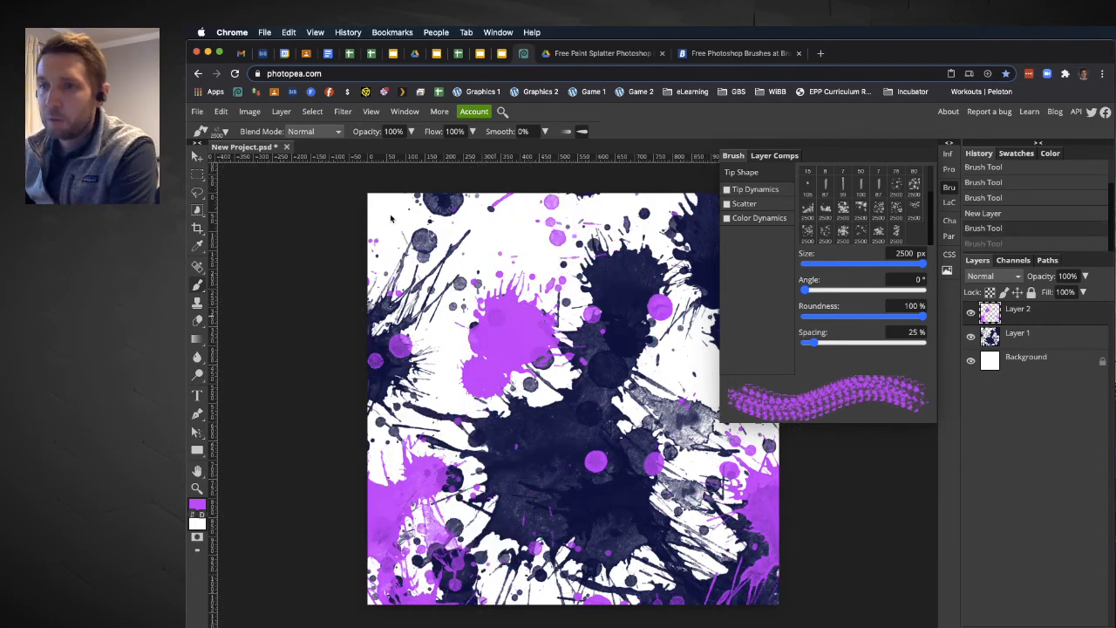
Set the splatter brush size to 1500 px and stamp another purple splatter on Layer 2, around the upper-left purple blot.
left_click(905, 255)
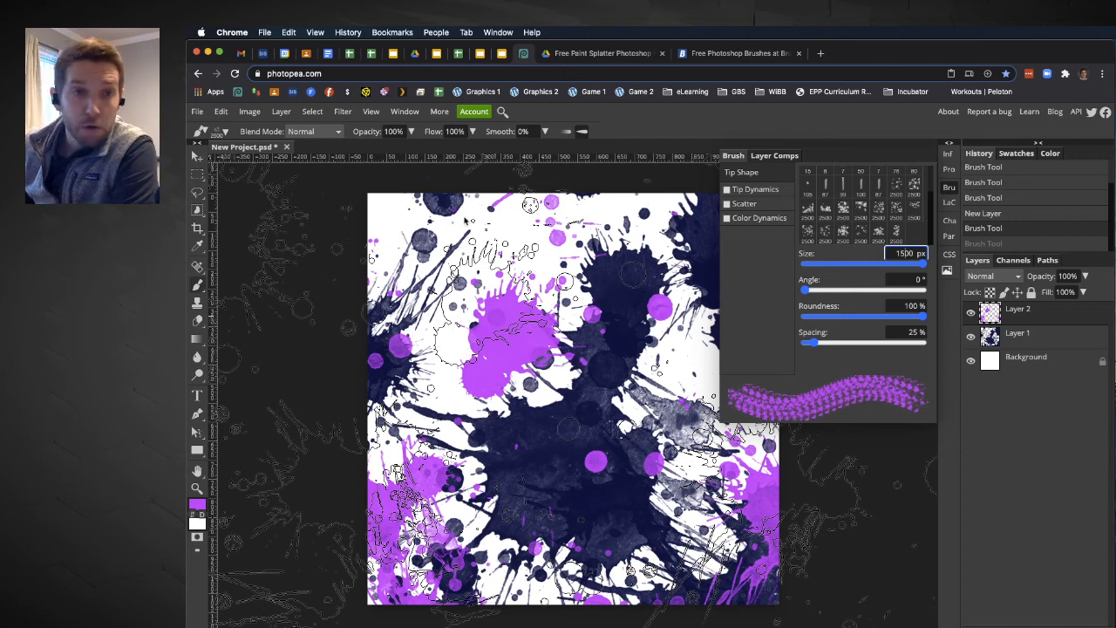
key("Return")
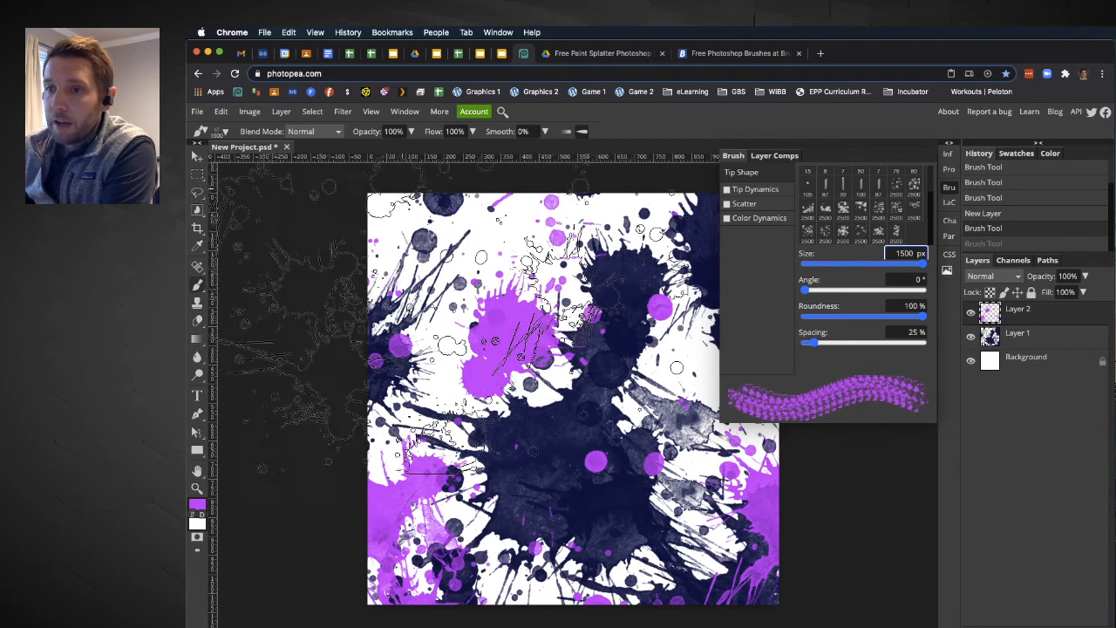
left_click(498, 345)
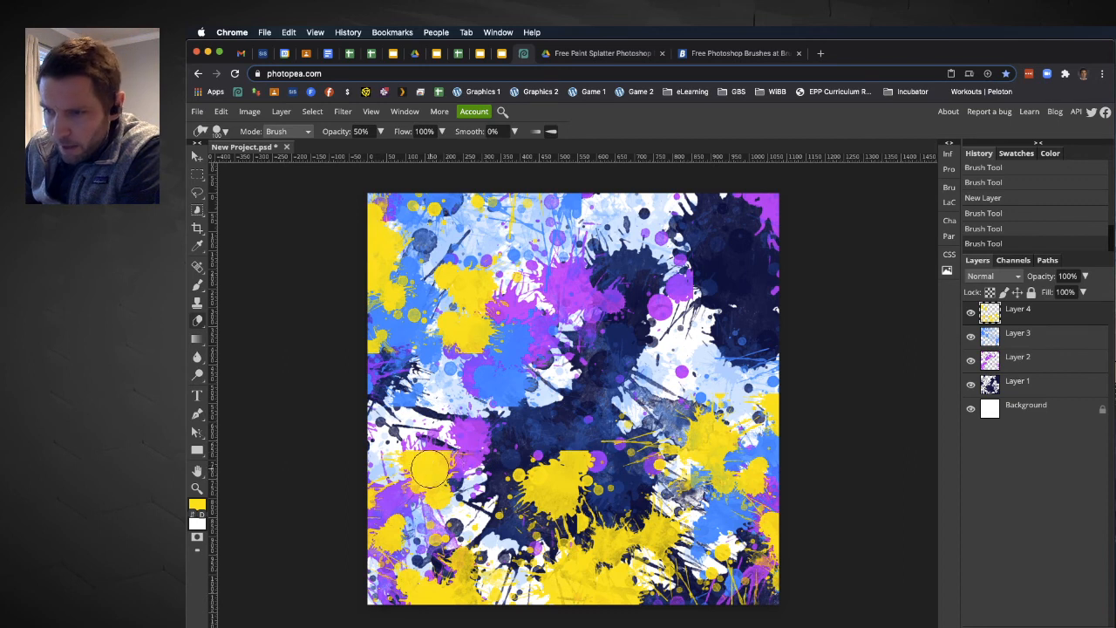
Erase the straight-edged yellow splatter over the lower-left purple area of Layer 4, raising the Eraser opacity to 100%.
left_click_drag(455, 446, 403, 452)
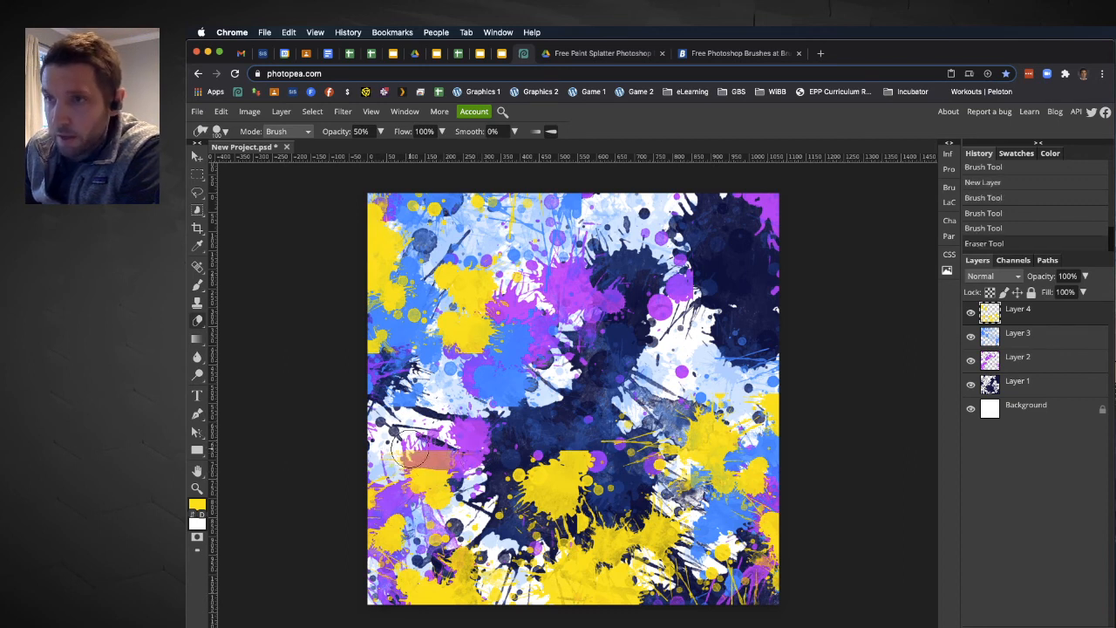
left_click(356, 132)
key("BackSpace")
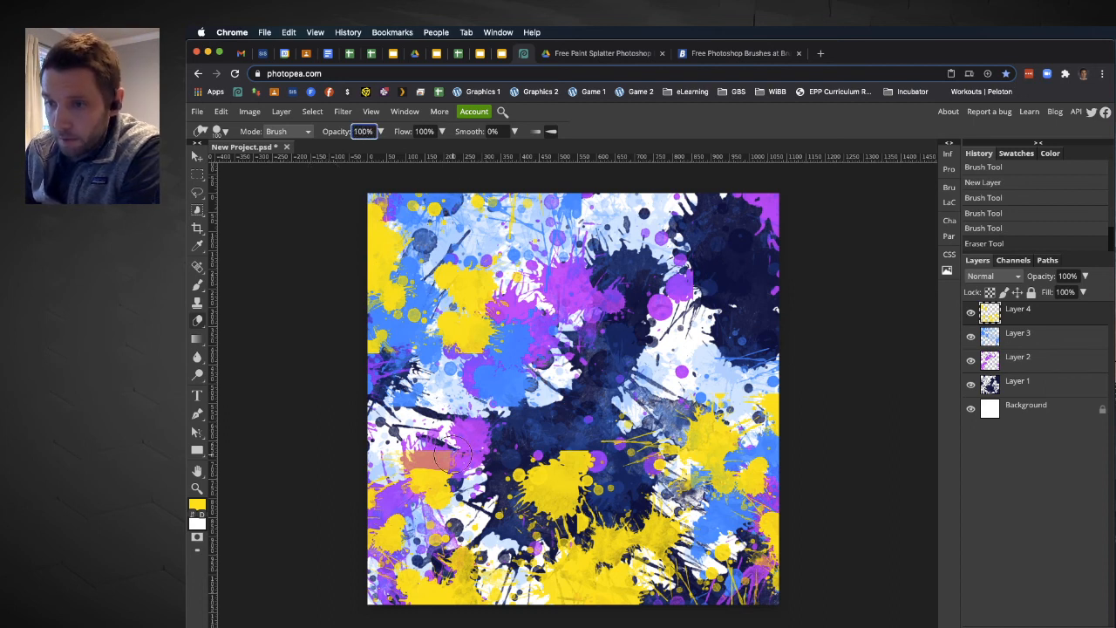
mouse_move(451, 452)
left_mouse_down()
mouse_move(403, 455)
mouse_move(420, 470)
mouse_move(391, 453)
mouse_move(425, 466)
mouse_move(430, 476)
mouse_move(414, 483)
mouse_move(426, 489)
mouse_move(440, 475)
mouse_move(428, 479)
mouse_move(458, 488)
left_mouse_up()
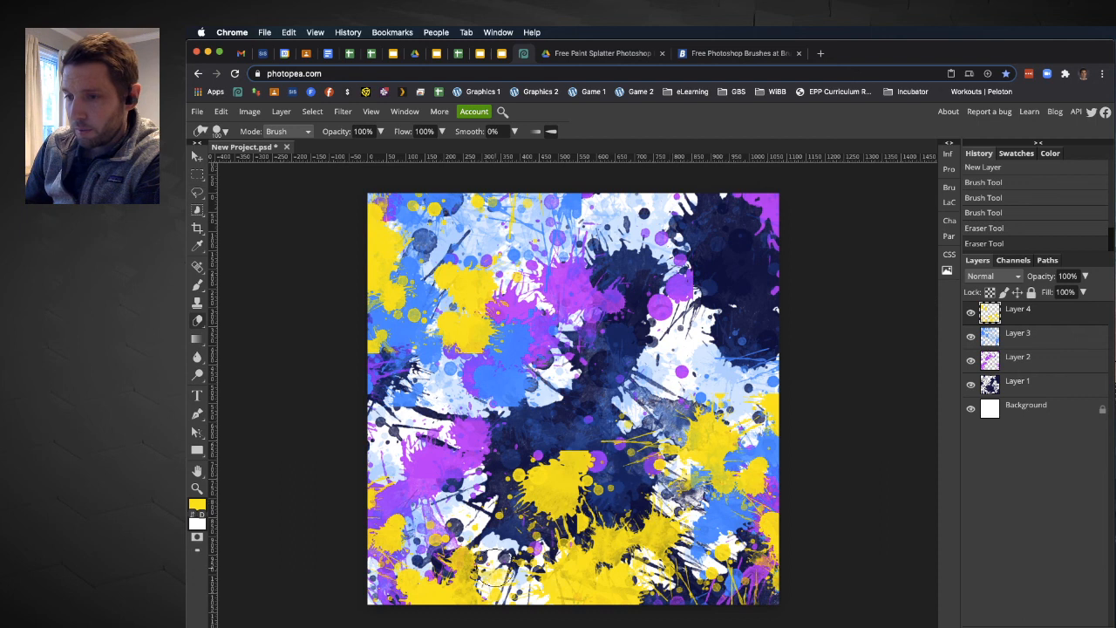
Erase the yellow splatters at the lower centre and along the upper-left edge of Layer 4, and return to the Brush tool.
mouse_move(611, 530)
left_mouse_down()
mouse_move(613, 520)
mouse_move(615, 534)
mouse_move(593, 554)
mouse_move(546, 576)
mouse_move(551, 594)
mouse_move(625, 587)
mouse_move(689, 516)
mouse_move(636, 533)
mouse_move(626, 576)
left_mouse_up()
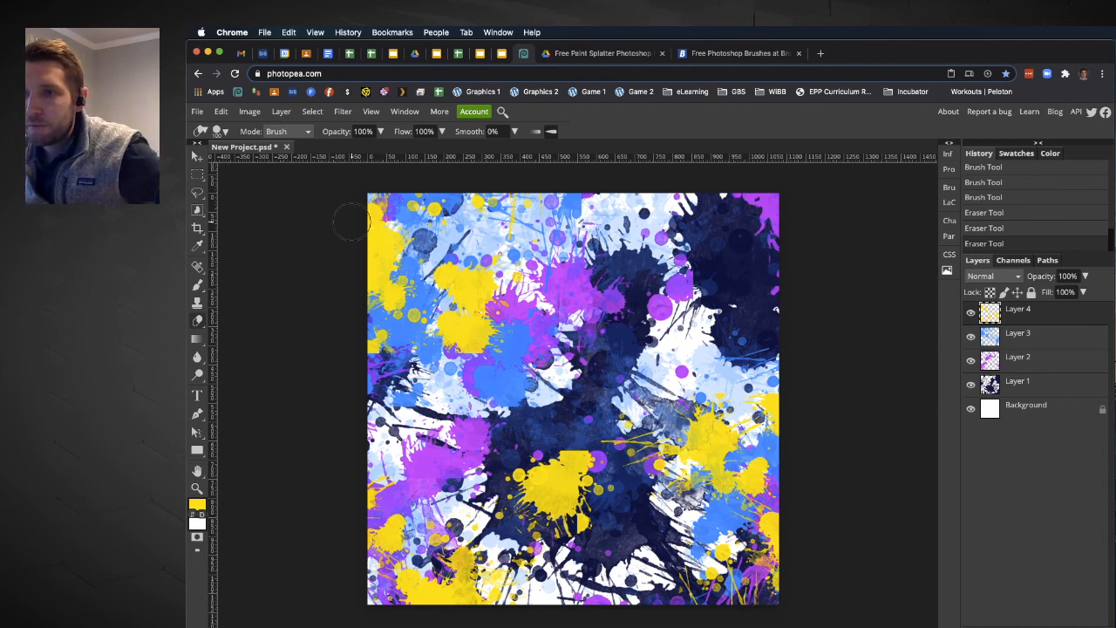
mouse_move(399, 327)
left_mouse_down()
mouse_move(446, 237)
mouse_move(392, 305)
mouse_move(365, 206)
left_mouse_up()
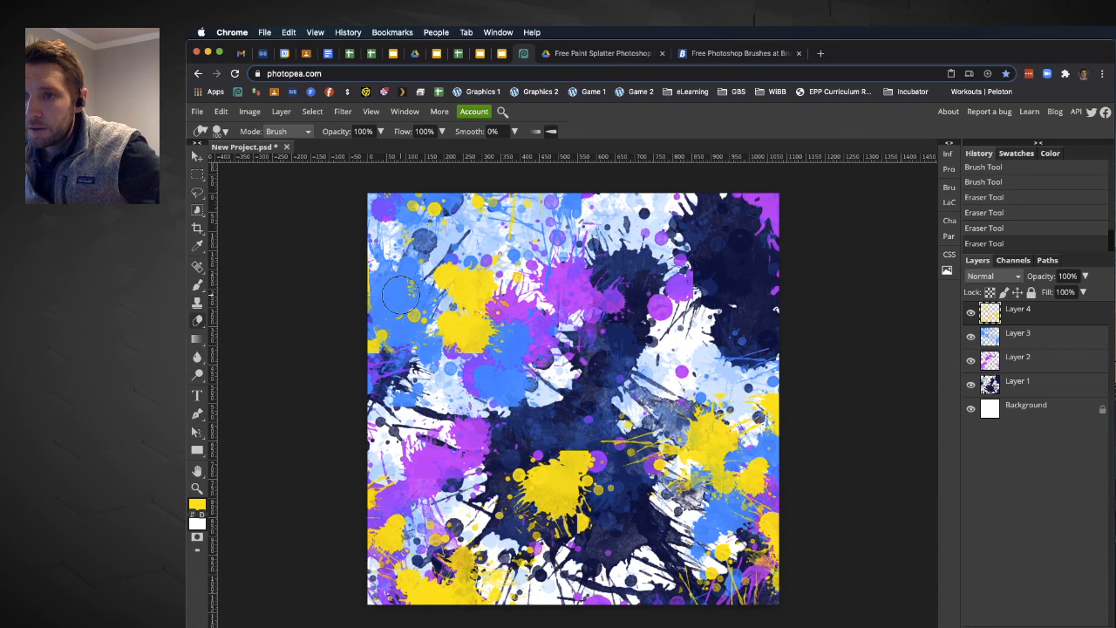
left_click(390, 216)
mouse_move(357, 280)
left_mouse_down()
mouse_move(359, 292)
mouse_move(365, 234)
mouse_move(352, 191)
left_mouse_up()
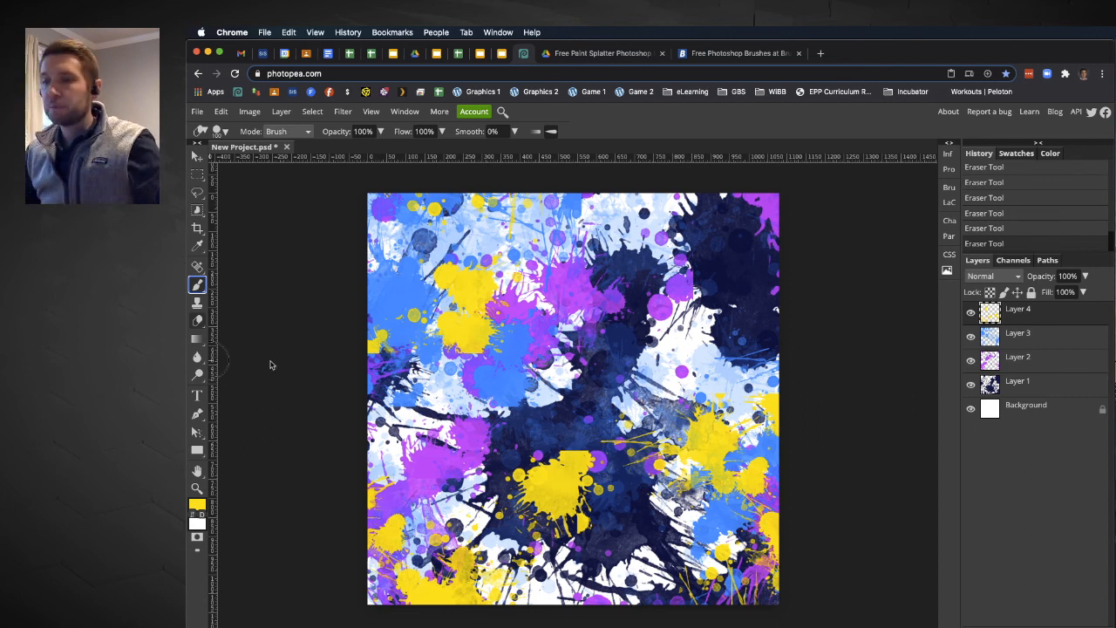
key("b")
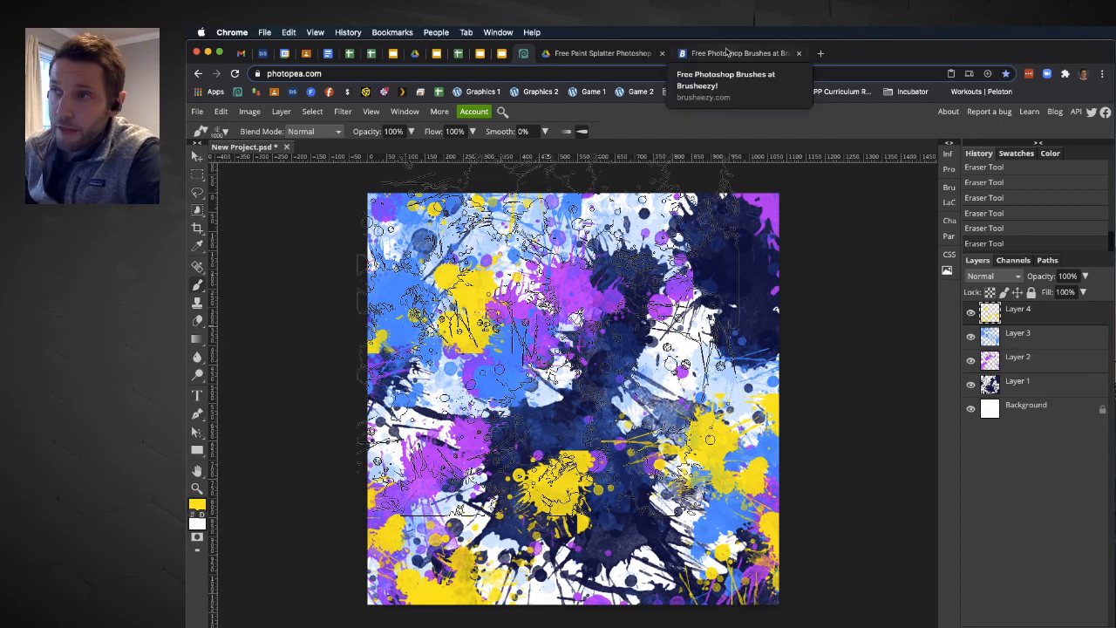
Switch to the Brusheezy website and look through its popular new brush graphics.
left_click(721, 54)
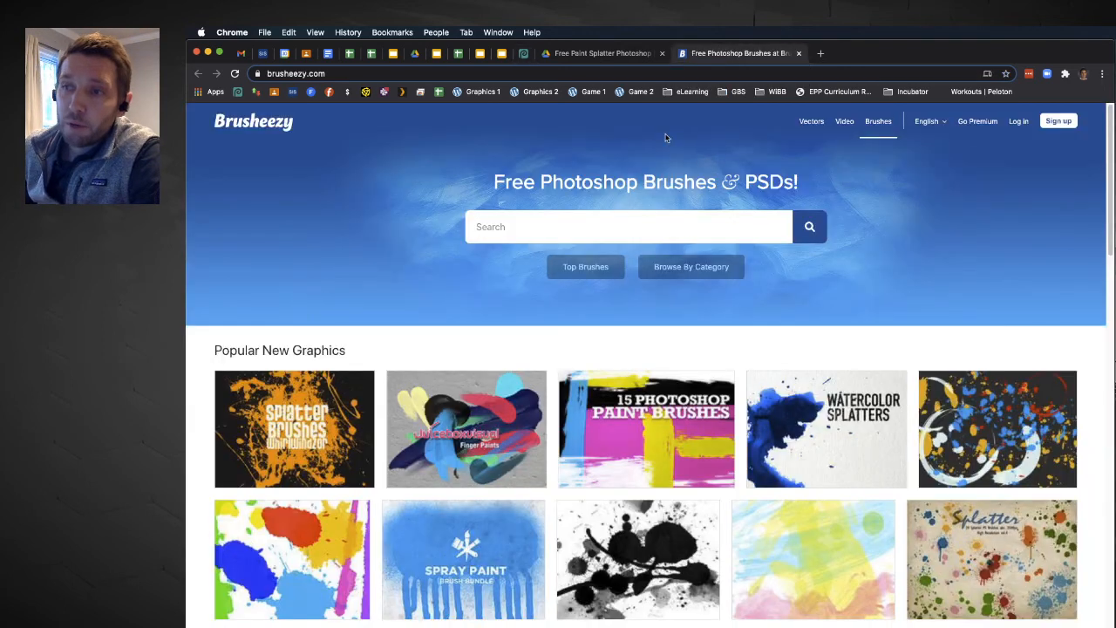
scroll(607, 411, "down", 3)
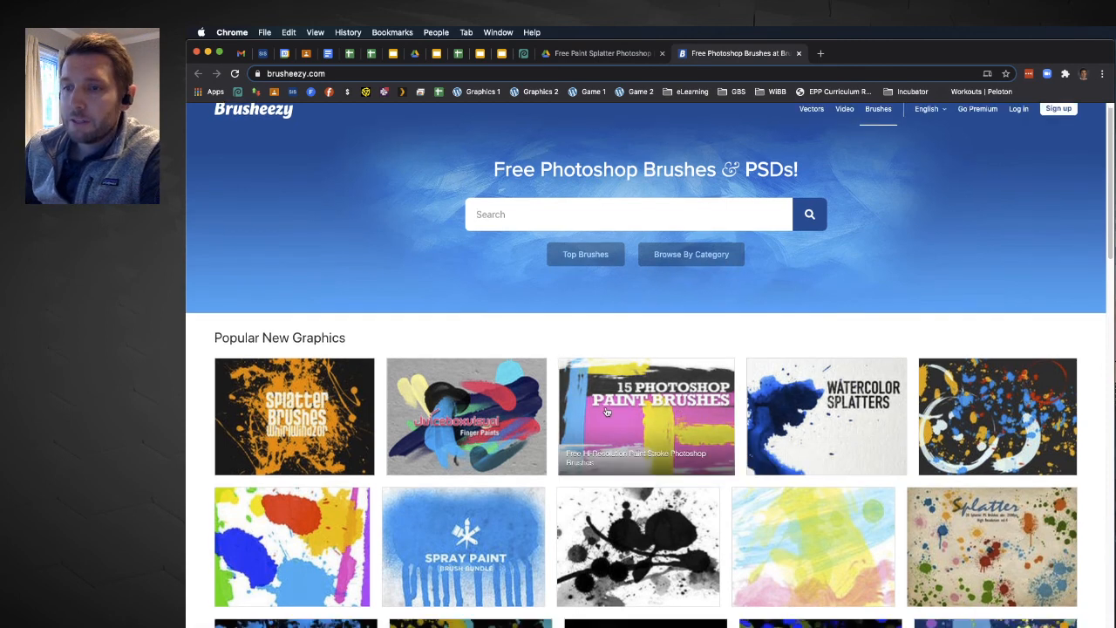
scroll(607, 411, "down", 1)
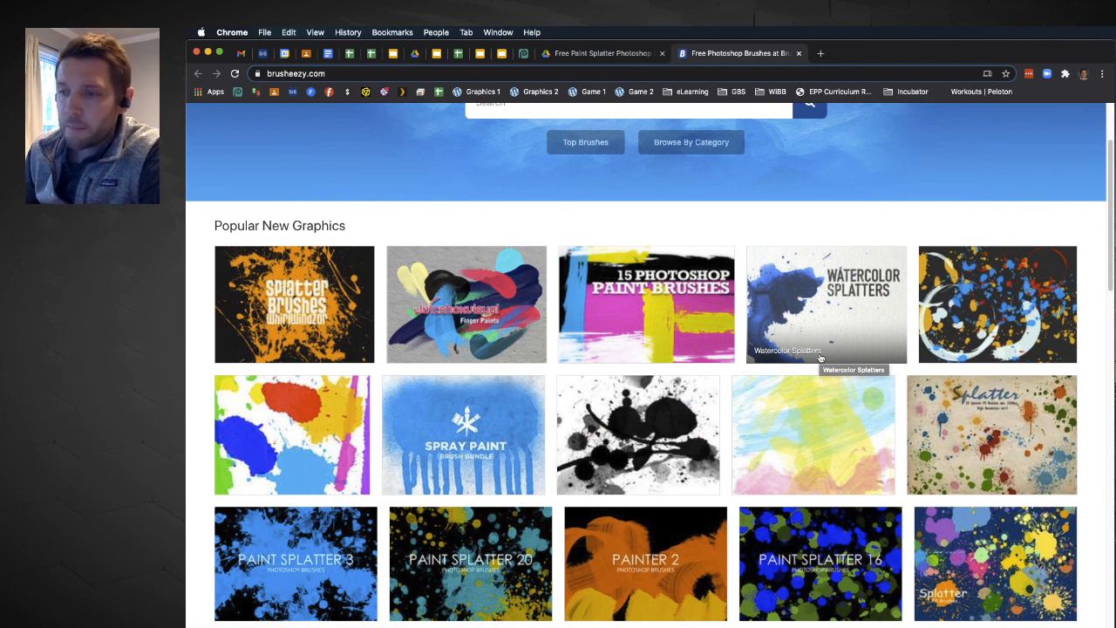
scroll(820, 358, "down", 1)
scroll(725, 307, "up", 5)
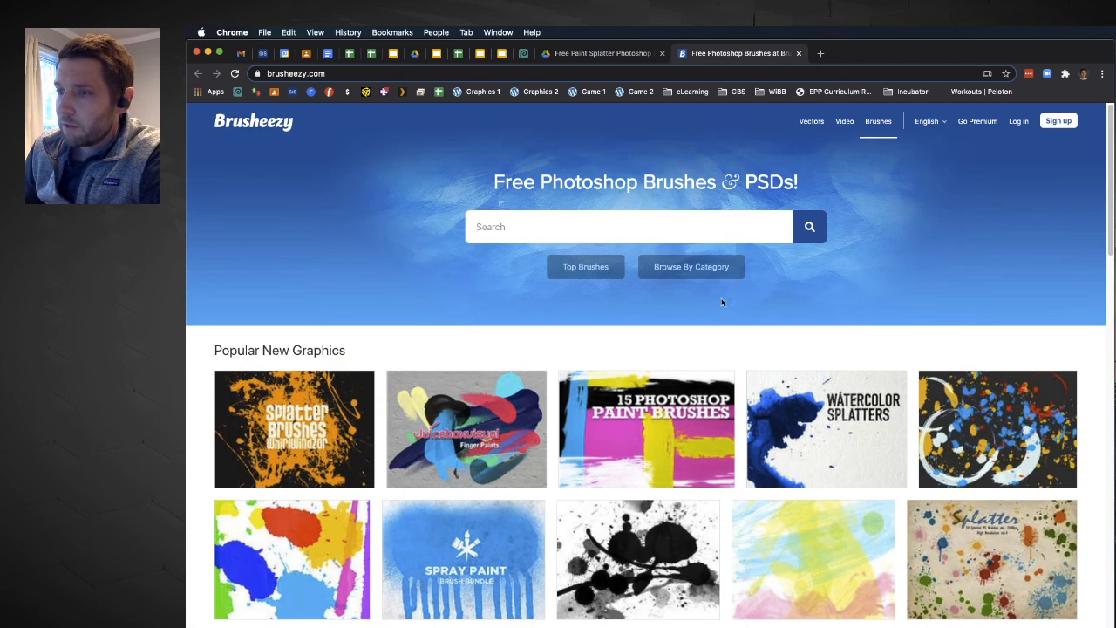
Search Brusheezy for "smoke" brushes and look through the matching brush sets.
left_click(627, 228)
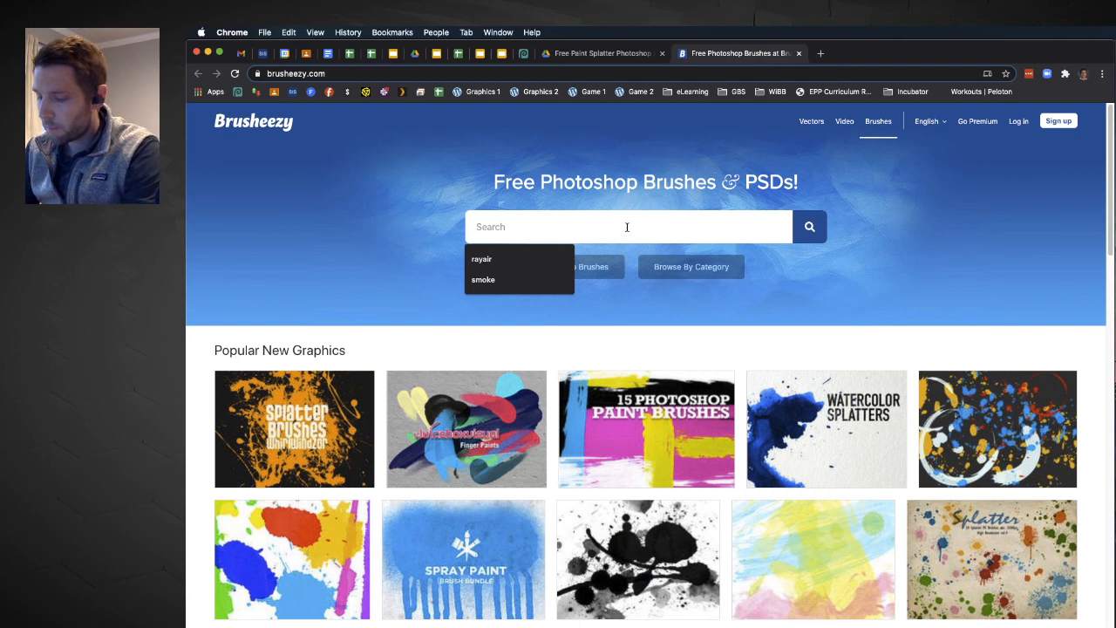
type("smoke")
key("Return")
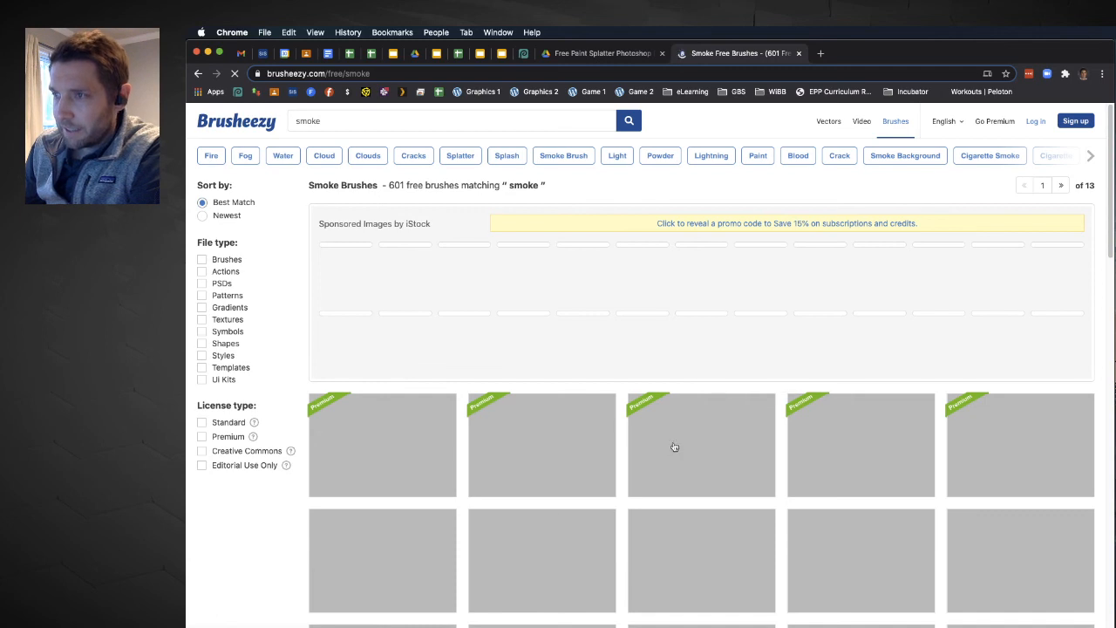
scroll(685, 455, "down", 5)
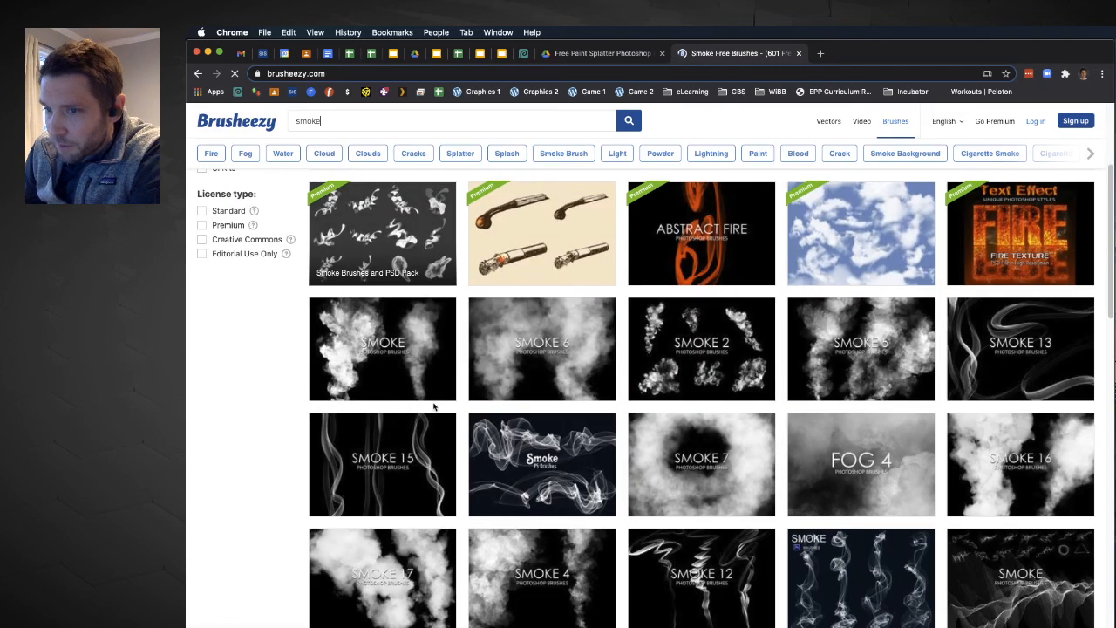
scroll(434, 407, "down", 1)
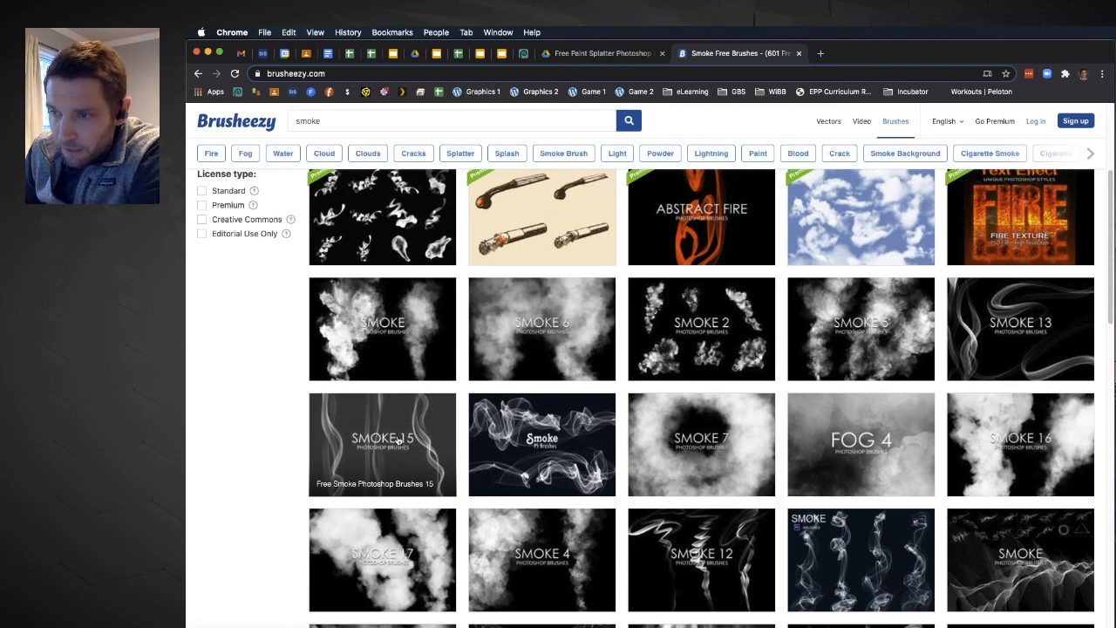